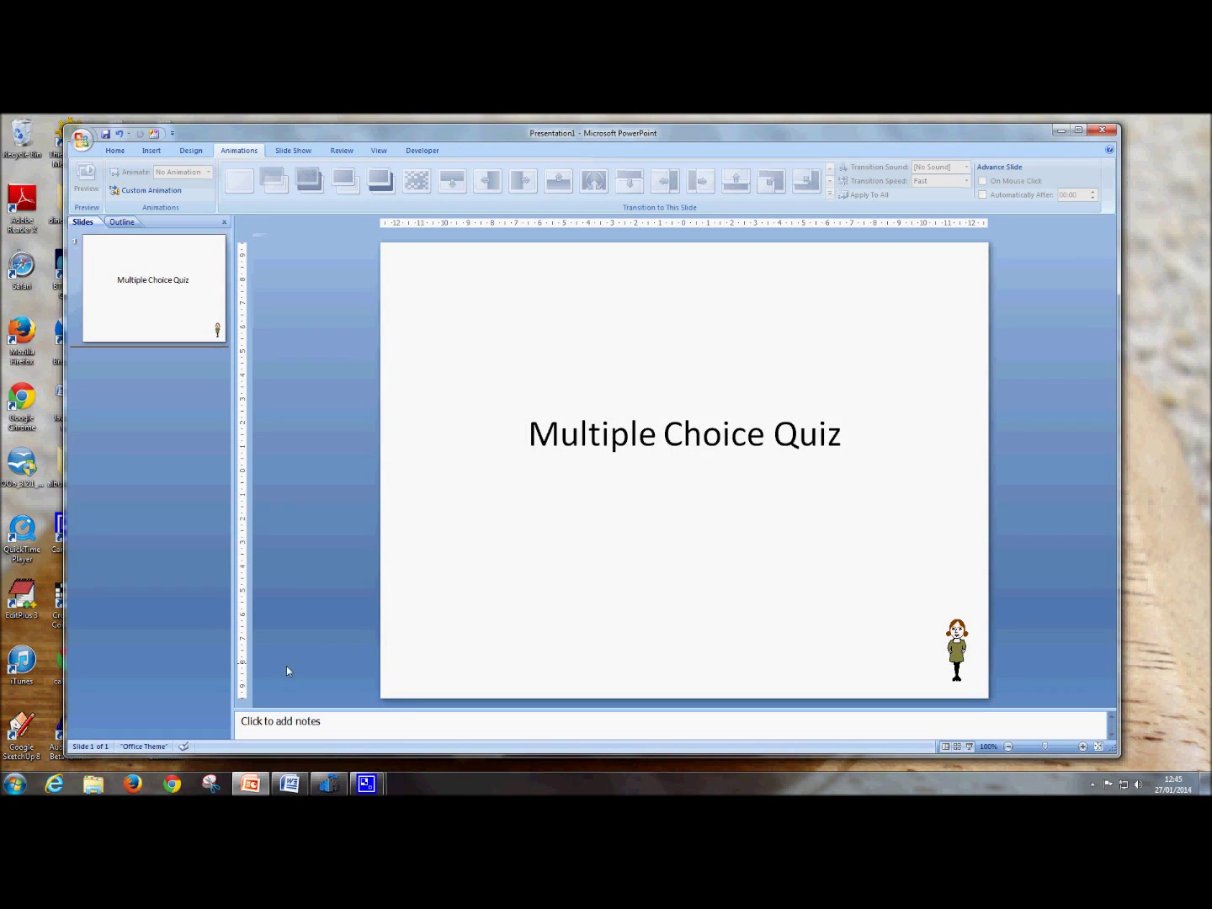
Insert a new Blank-layout slide after the 'Multiple Choice Quiz' title slide
left_click(151, 330)
left_click(114, 150)
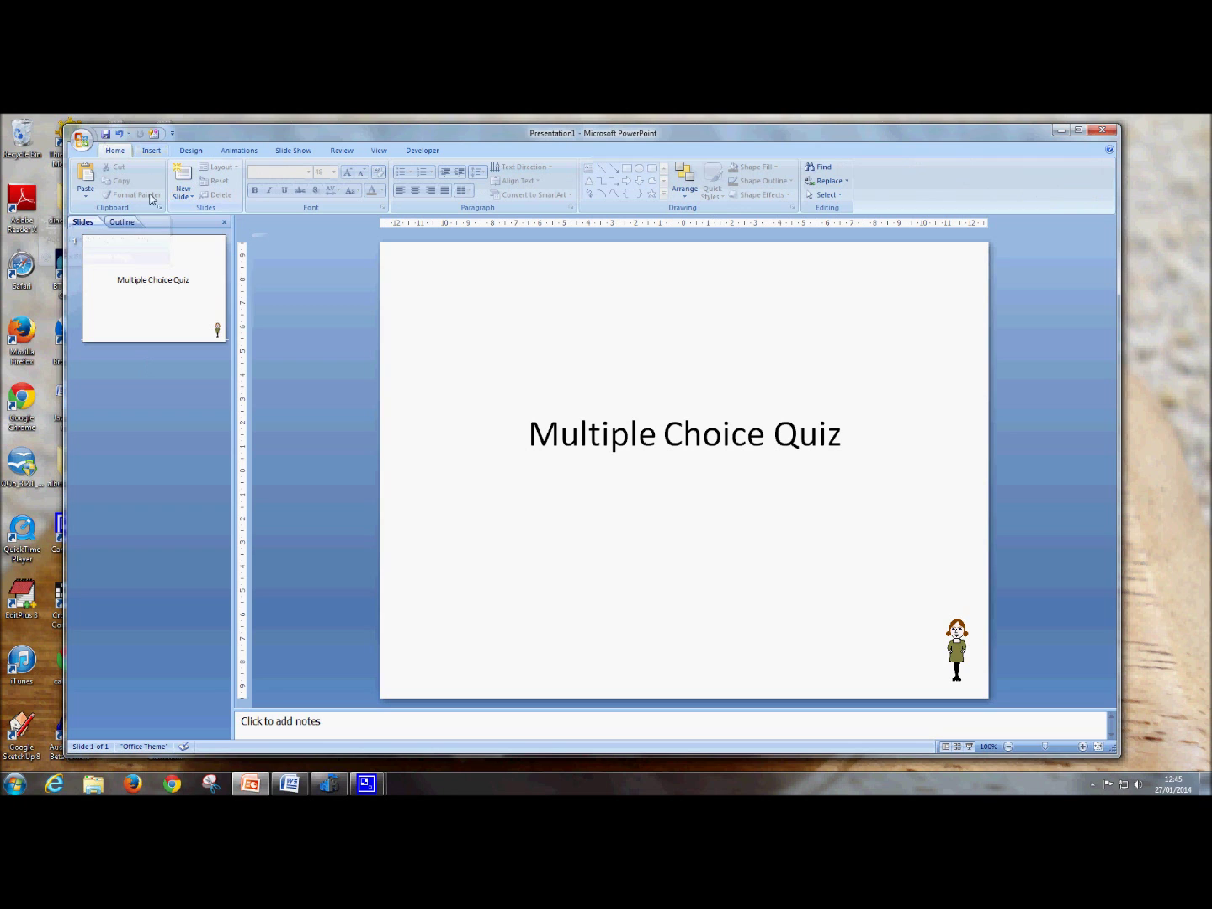
left_click(183, 198)
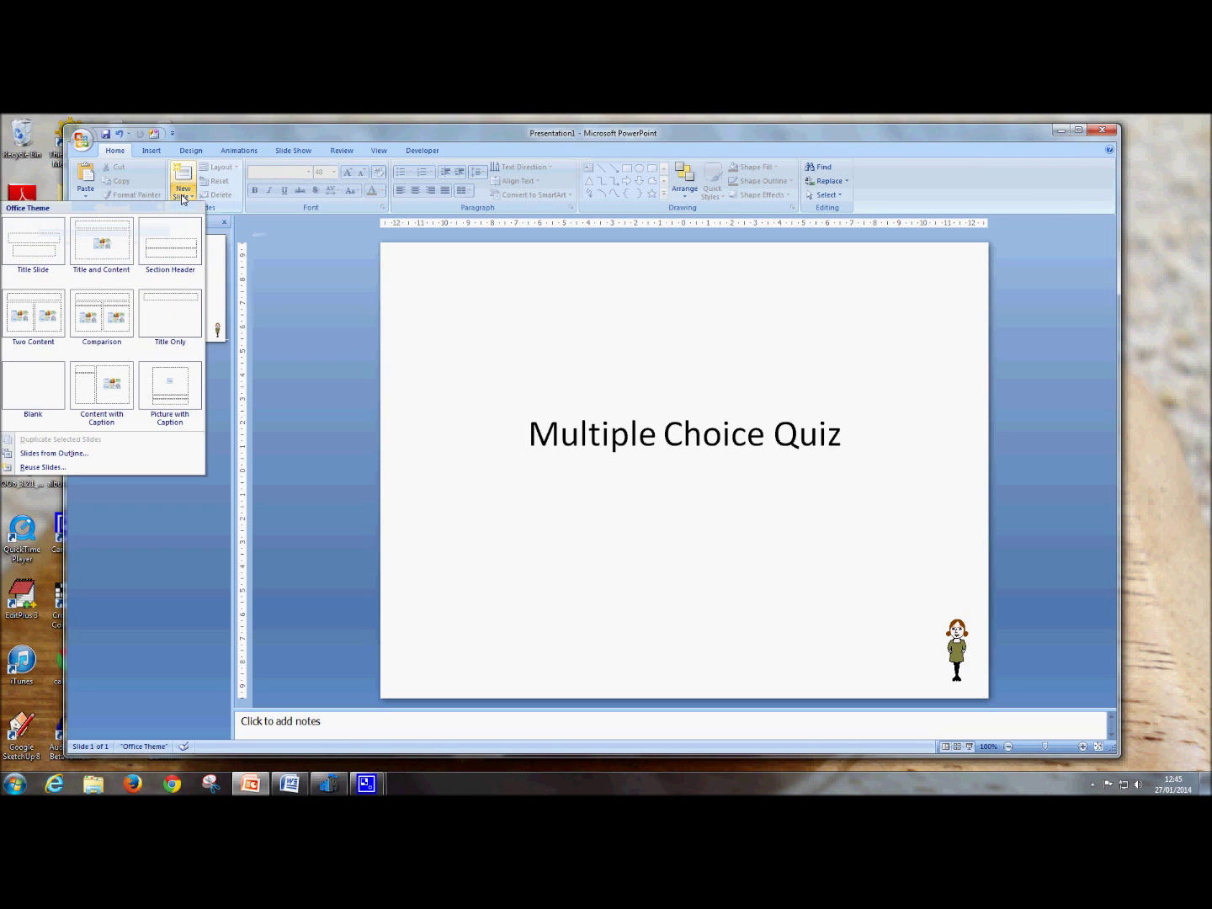
left_click(32, 388)
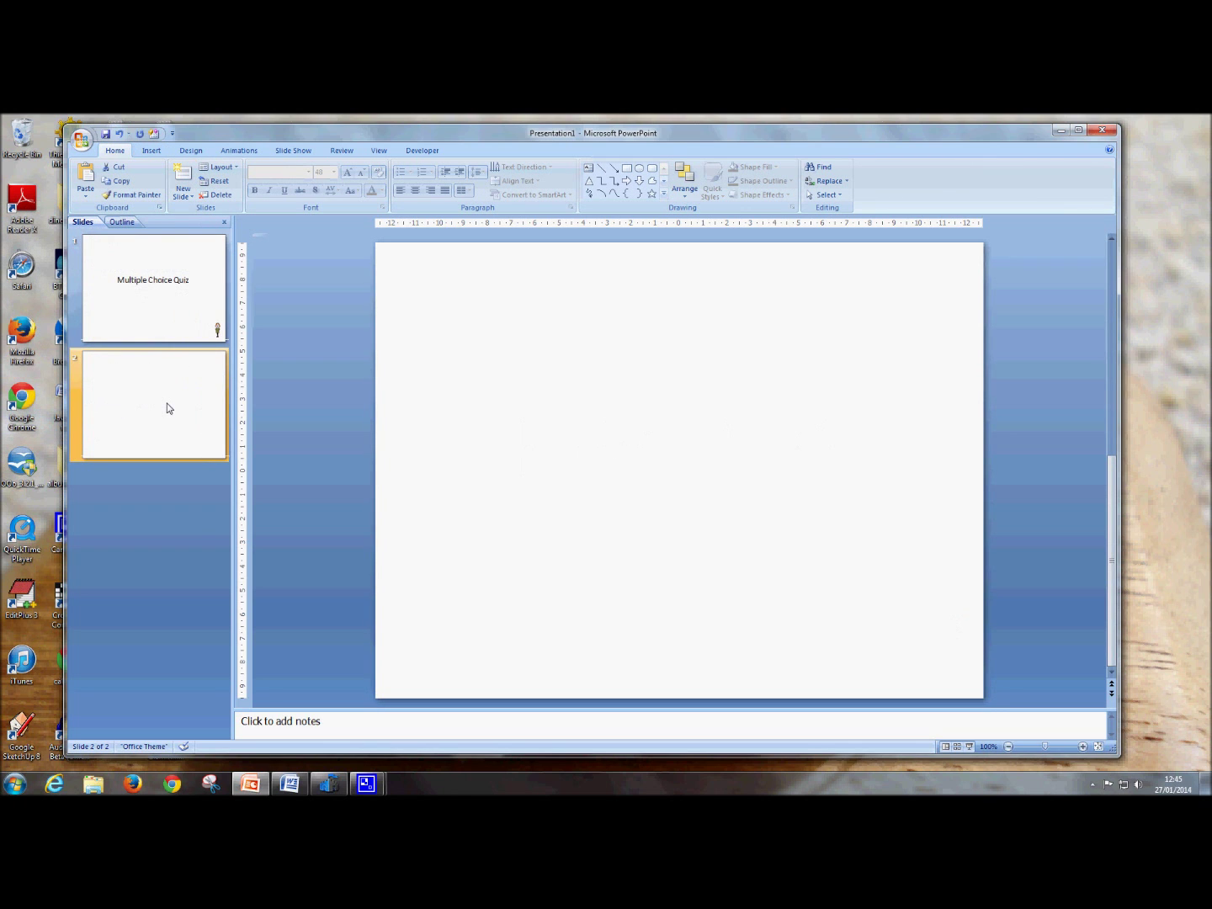
left_click(591, 431)
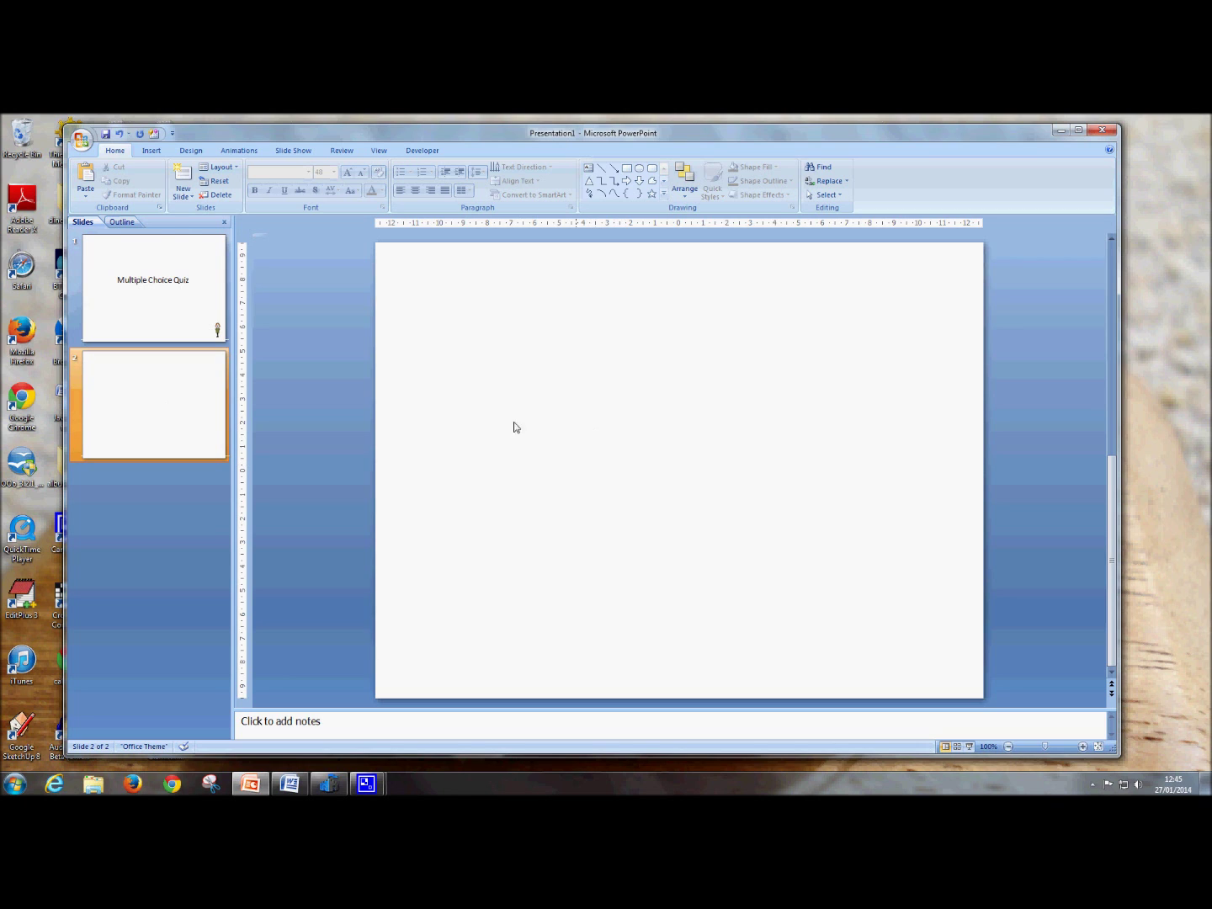
left_click(151, 153)
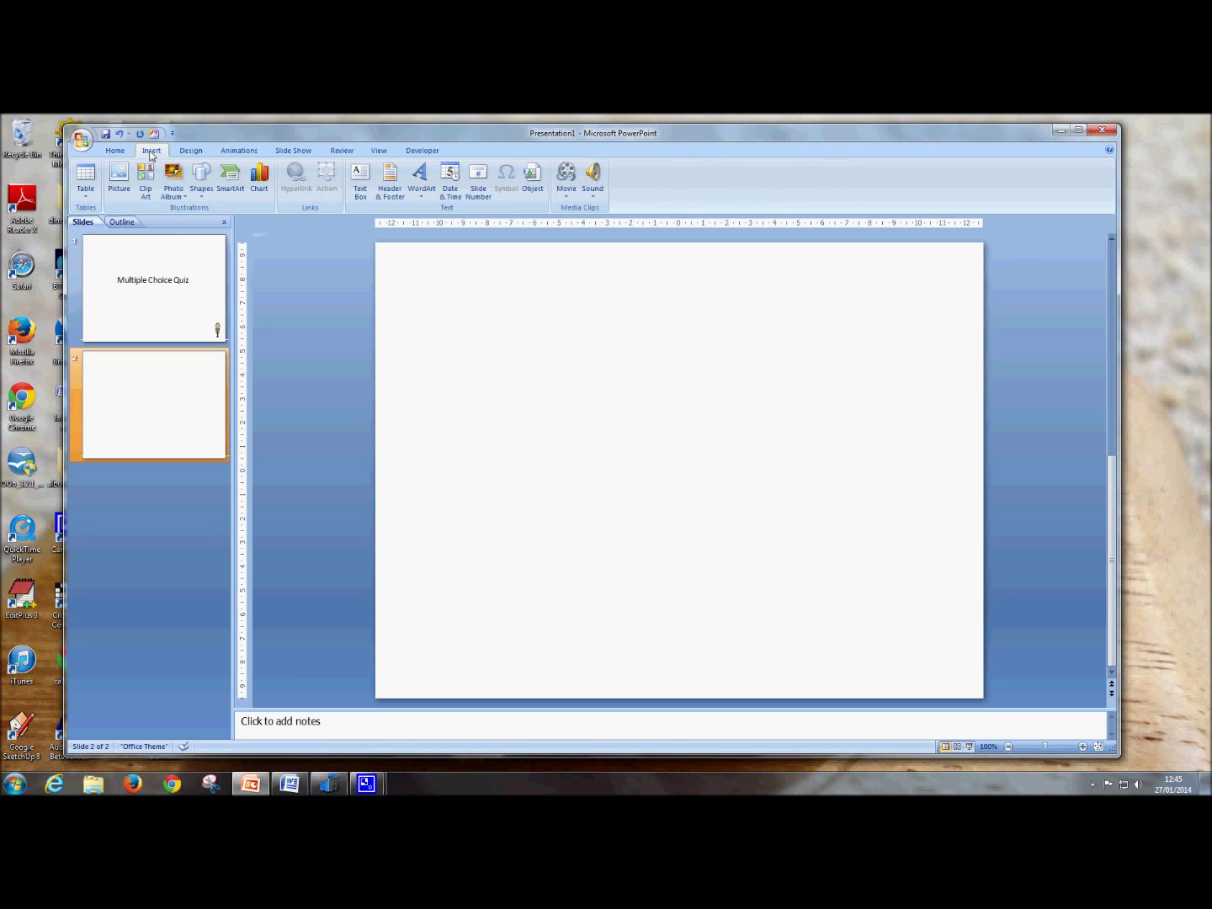
Add a top text box reading 'My sister ______ £10 from me last week.' at 48 pt
left_click(360, 181)
mouse_move(416, 279)
left_mouse_down()
mouse_move(718, 431)
mouse_move(909, 409)
mouse_move(928, 382)
left_mouse_up()
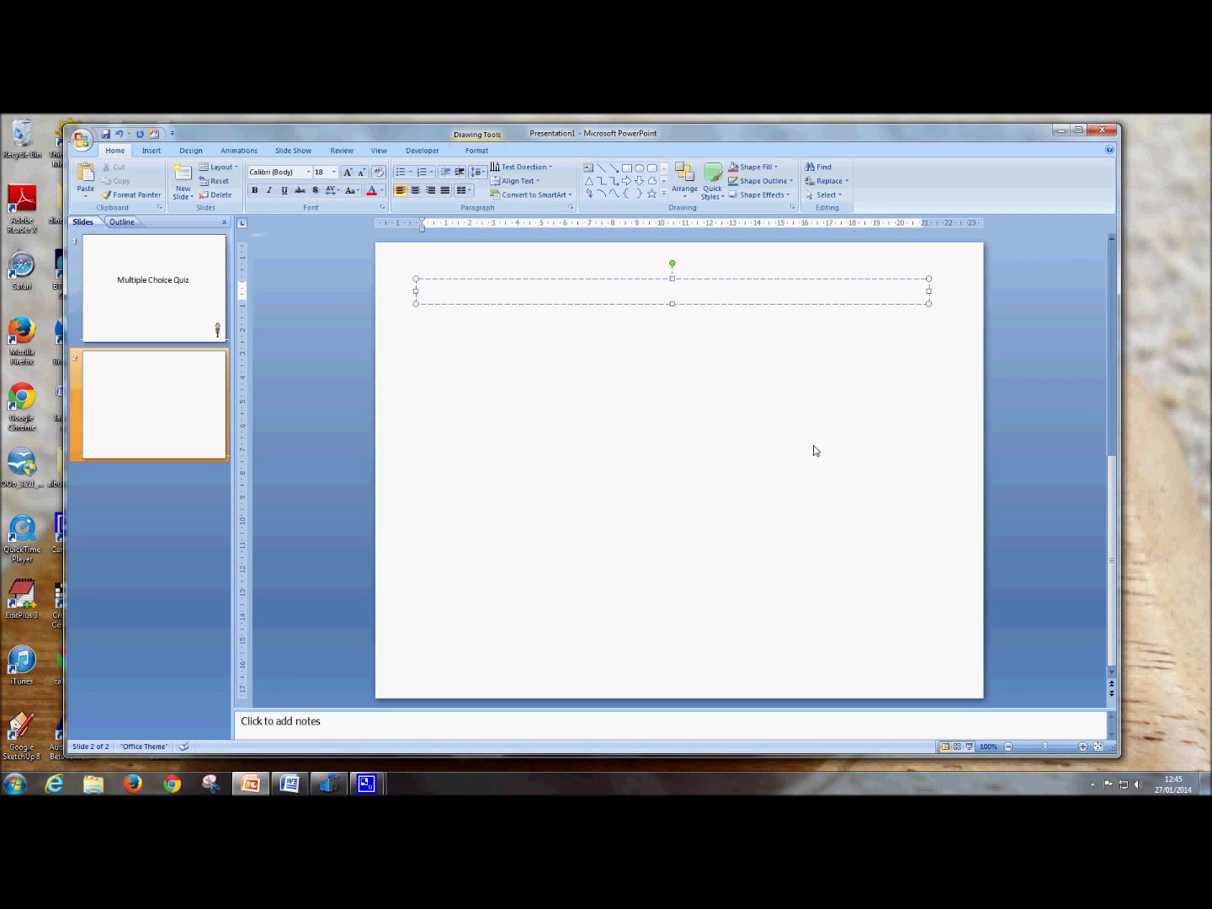
type("My sister ______ £10 from me las")
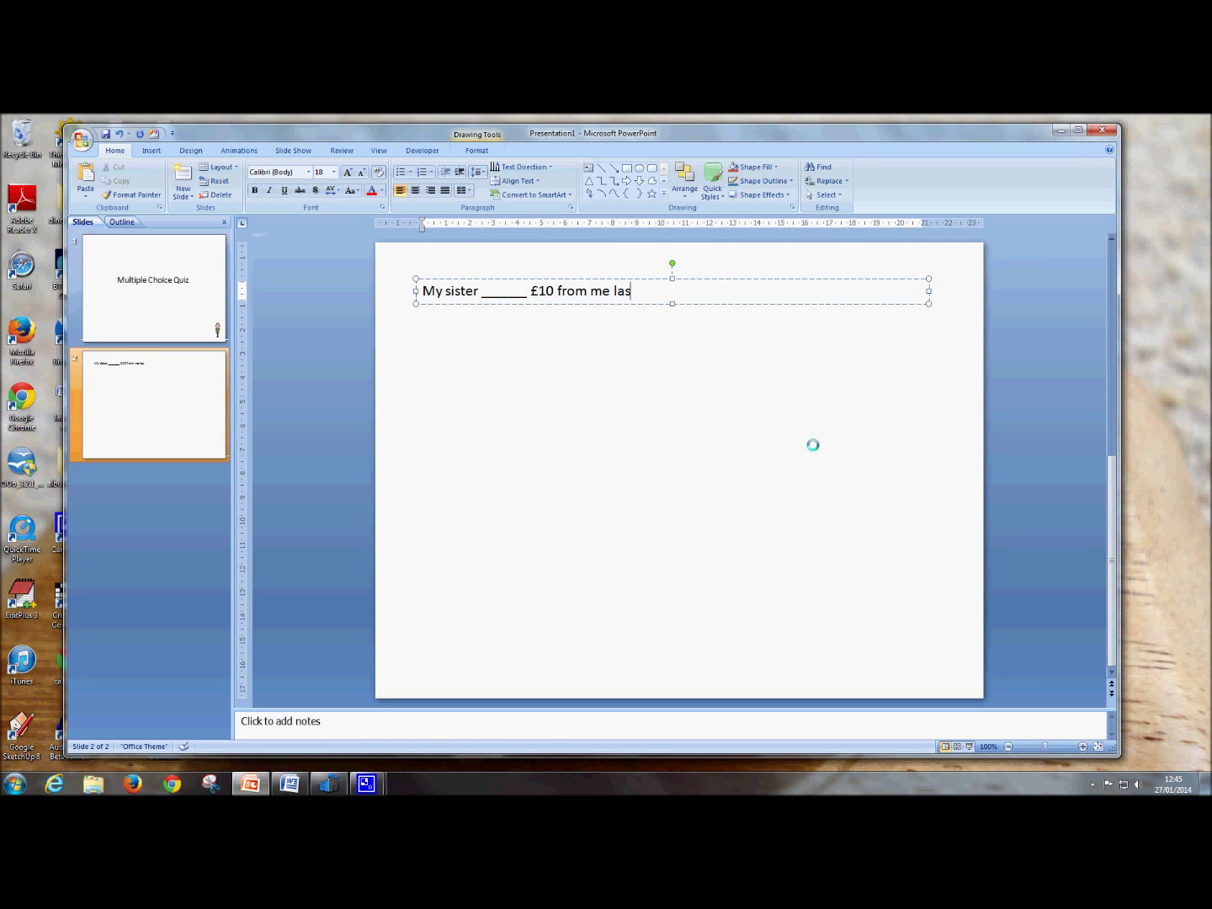
type("t week.")
triple_click(647, 291)
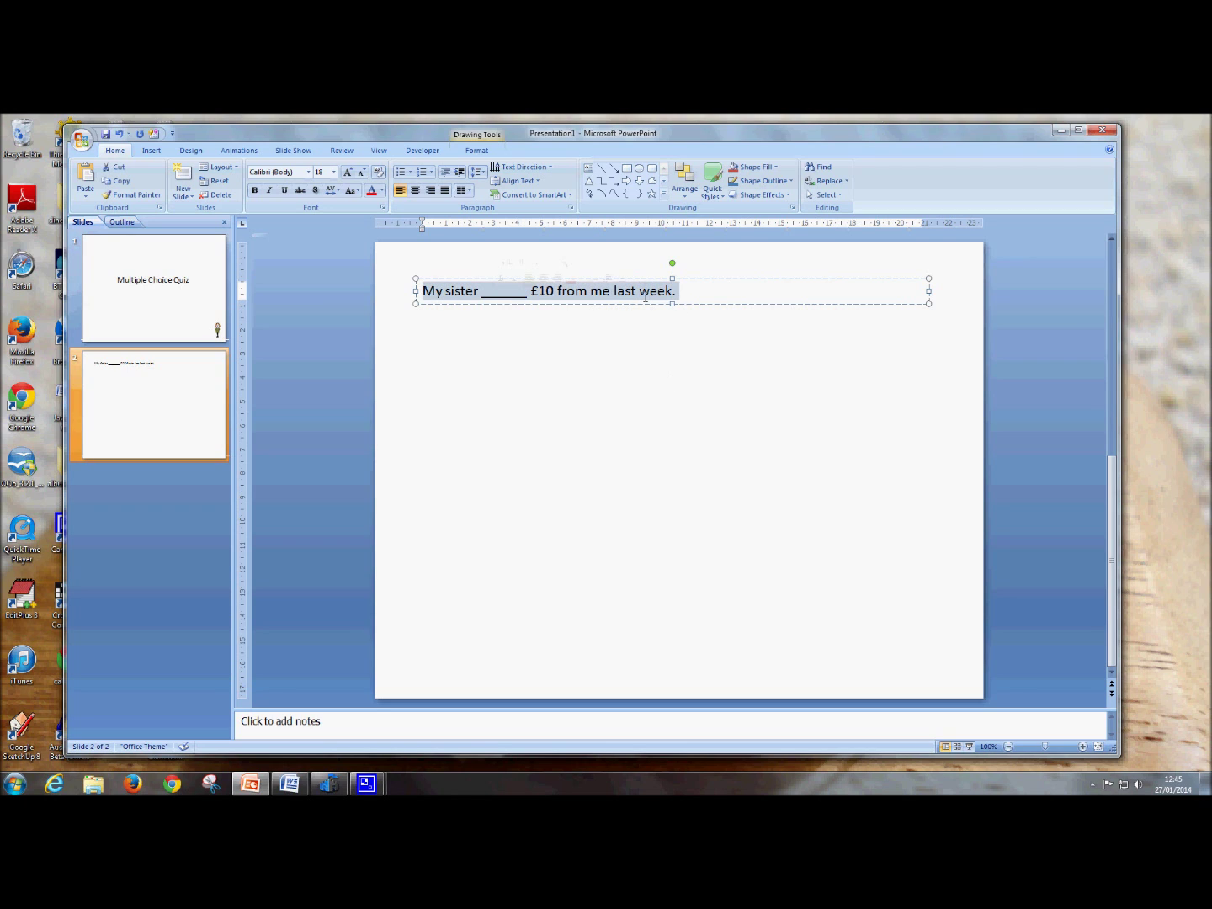
left_click(333, 172)
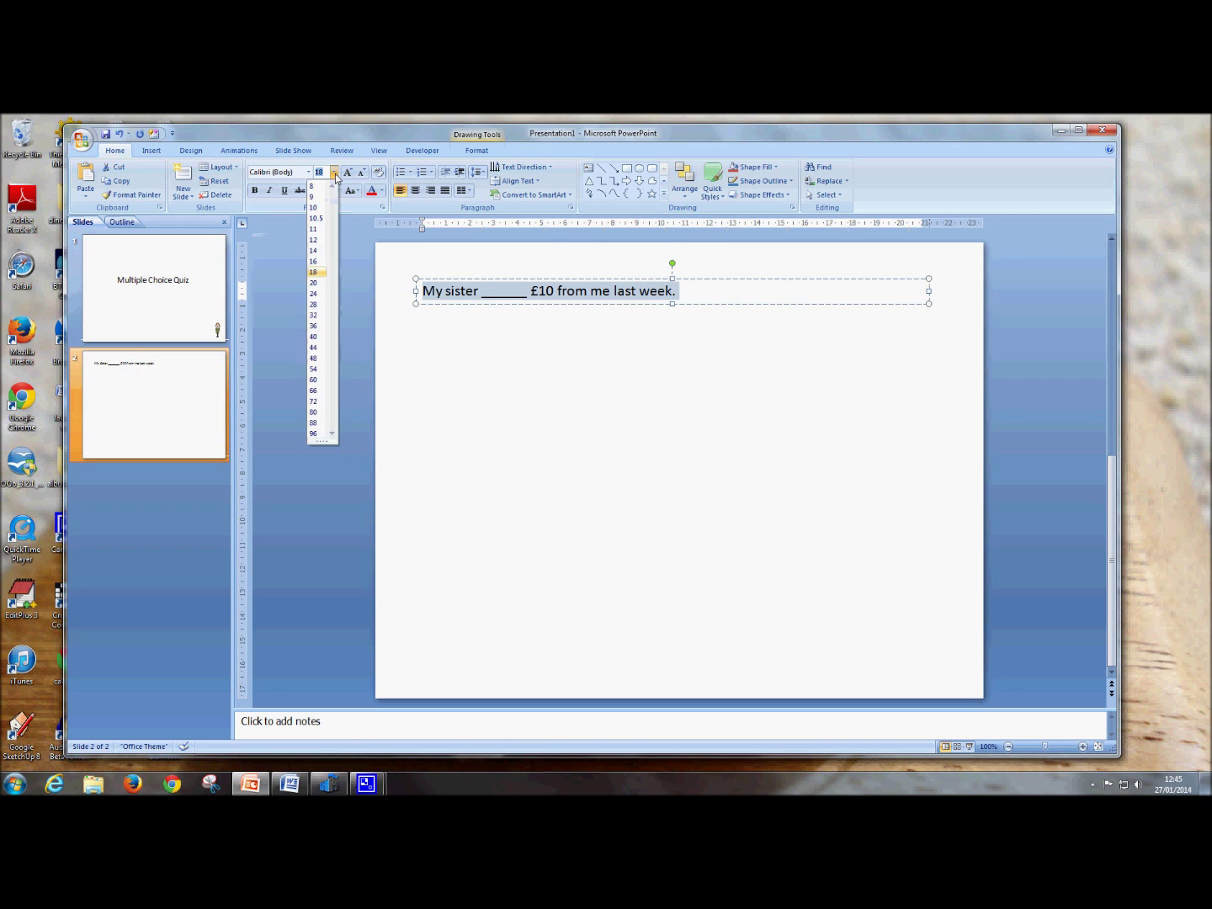
left_click(313, 360)
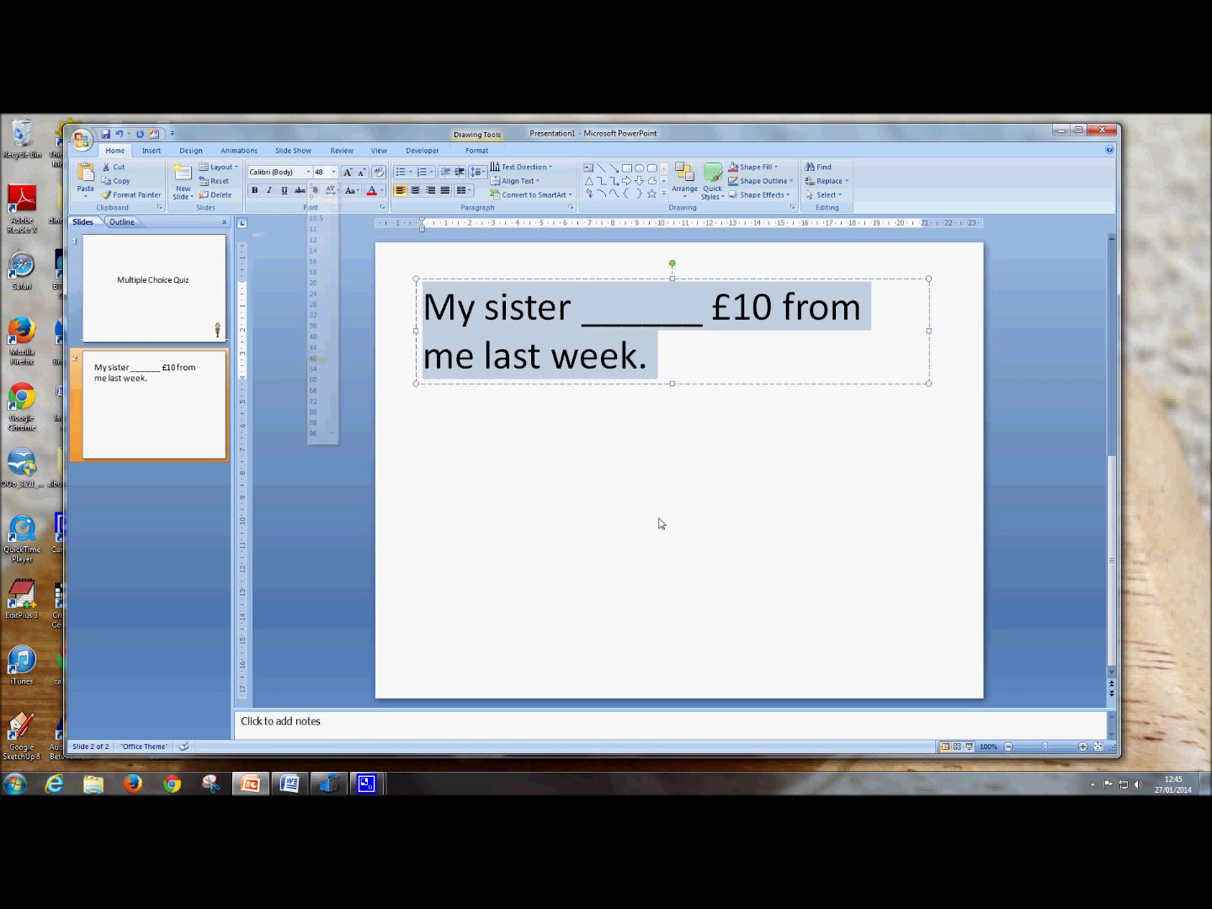
left_click(697, 547)
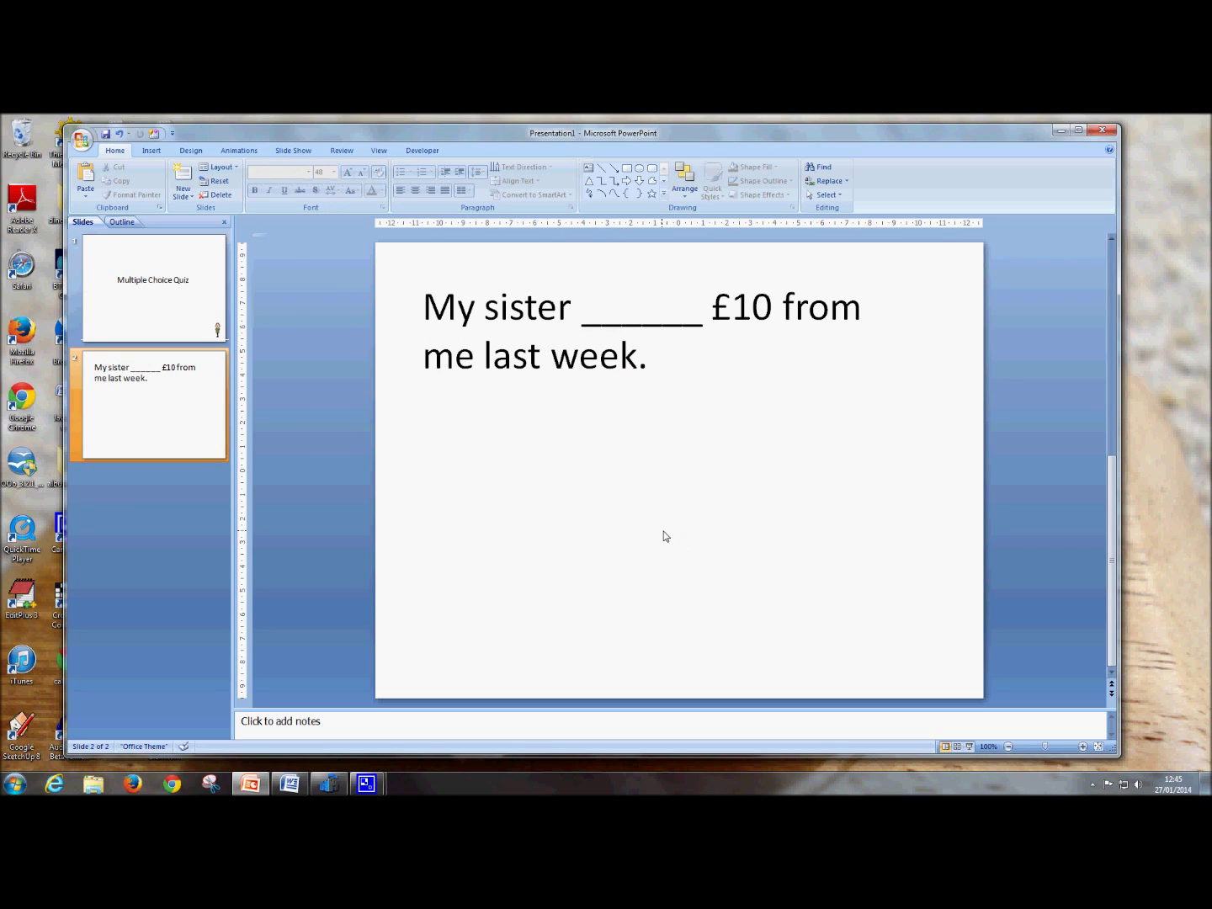
Draw a Rounded Rectangle shape beneath the question text on slide 2
left_click(150, 151)
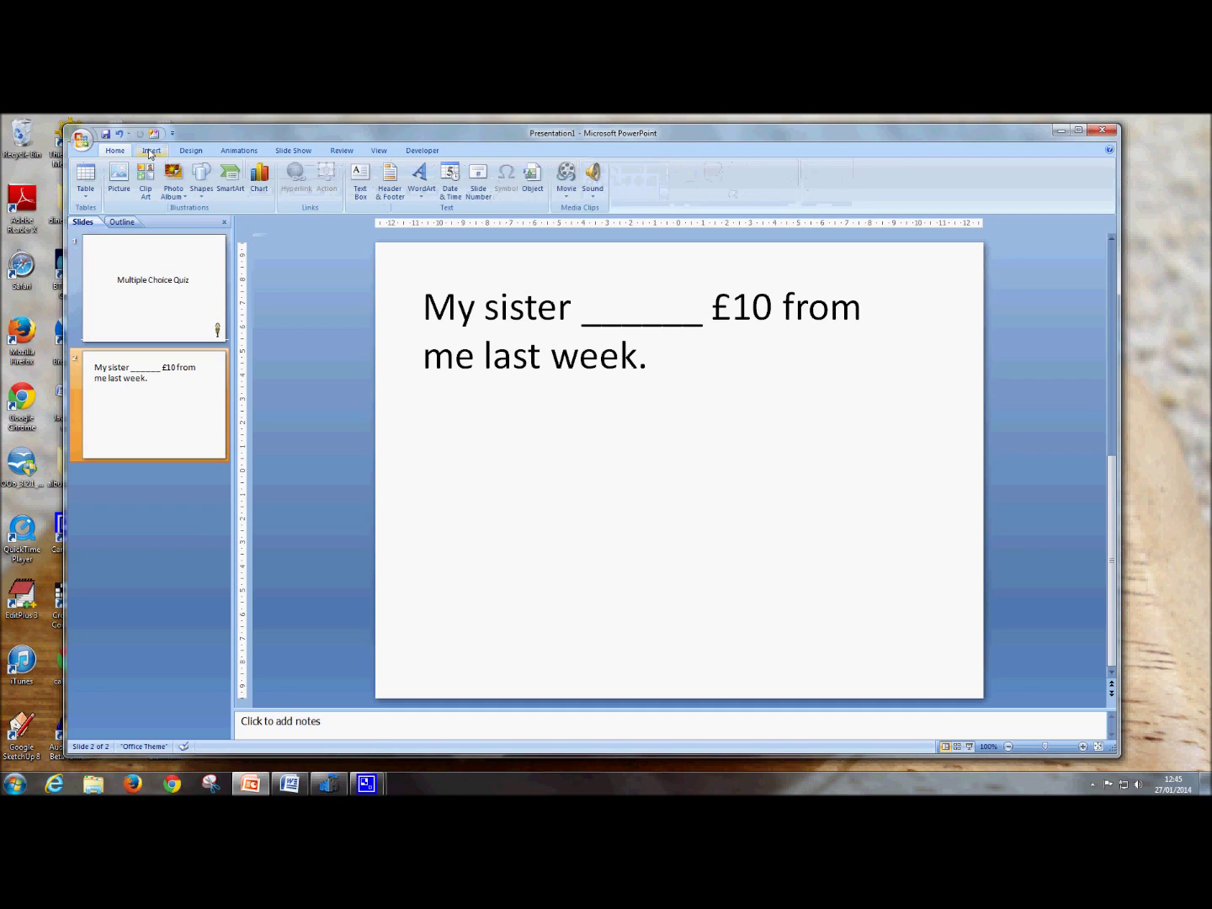
left_click(201, 177)
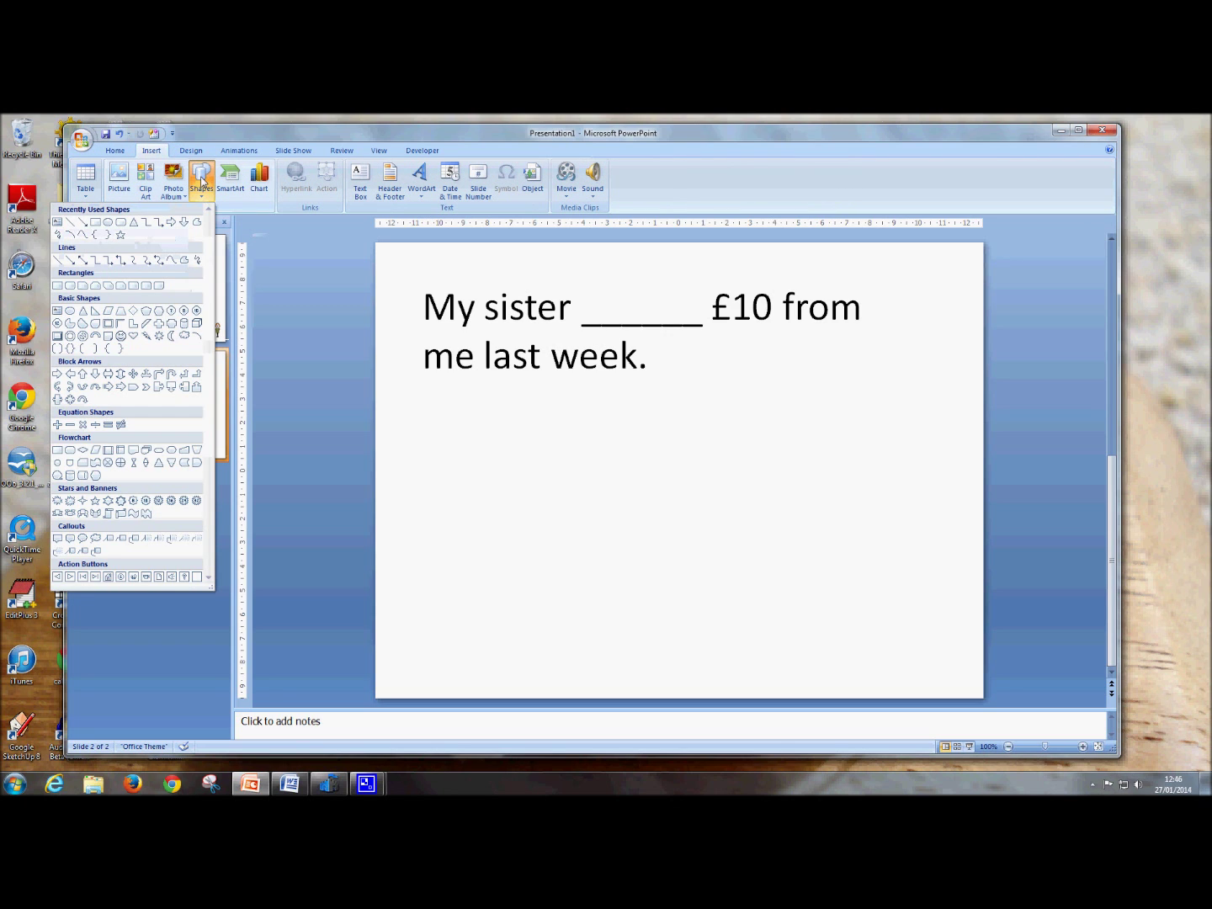
left_click(119, 222)
mouse_move(430, 404)
left_mouse_down()
mouse_move(682, 481)
mouse_move(670, 478)
left_mouse_up()
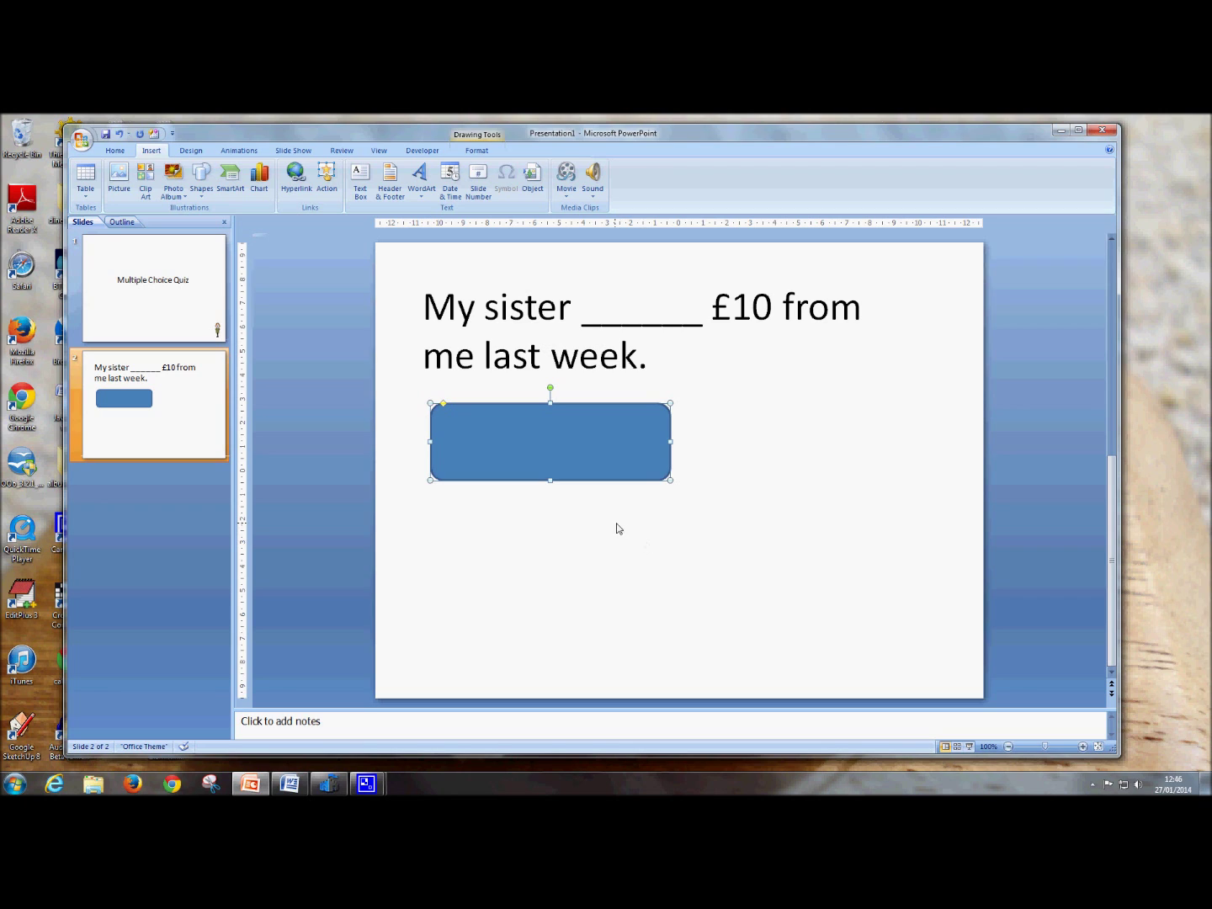
Type 'A: lent' inside the rounded rectangle and set it to 40 pt
right_click(527, 441)
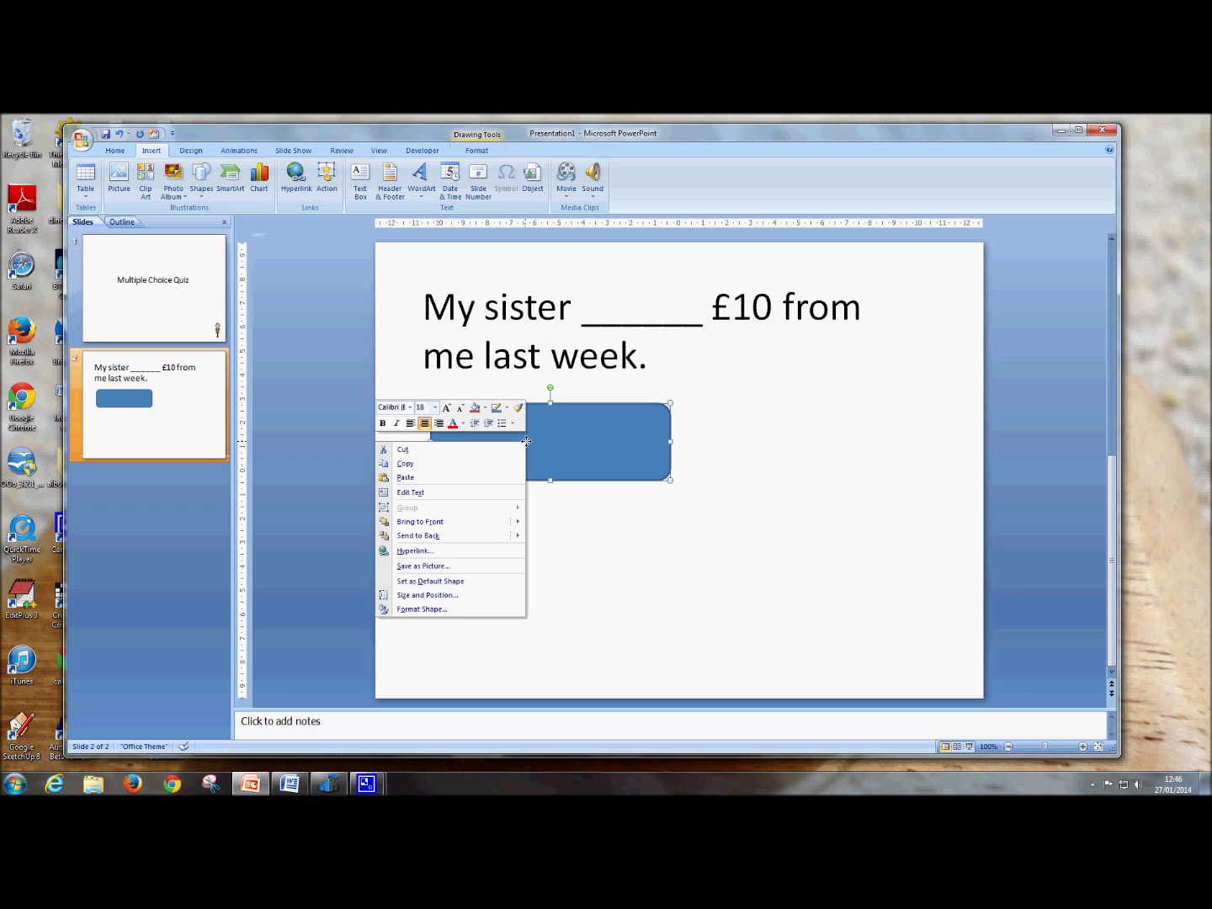
left_click(411, 493)
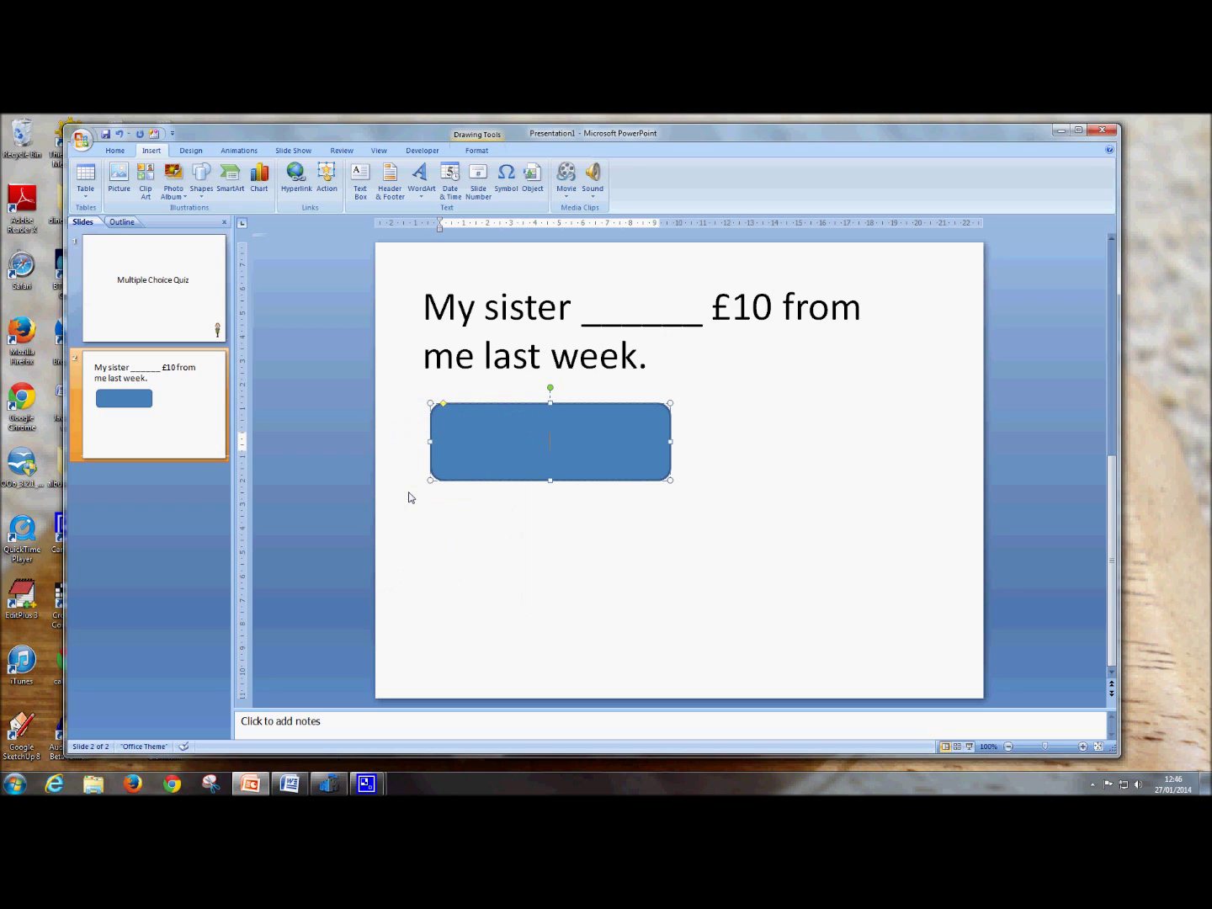
type("A: lent")
triple_click(567, 441)
left_click(468, 408)
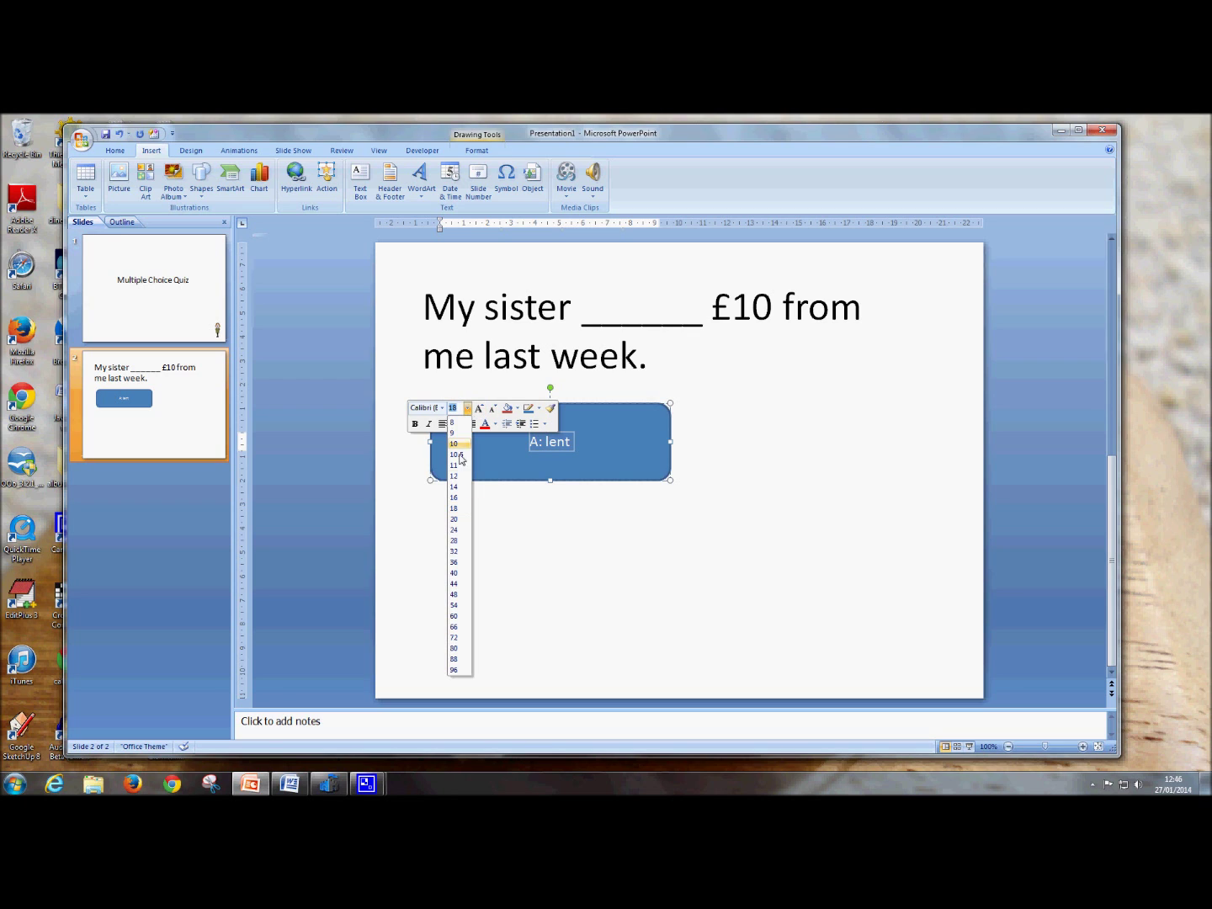
left_click(453, 573)
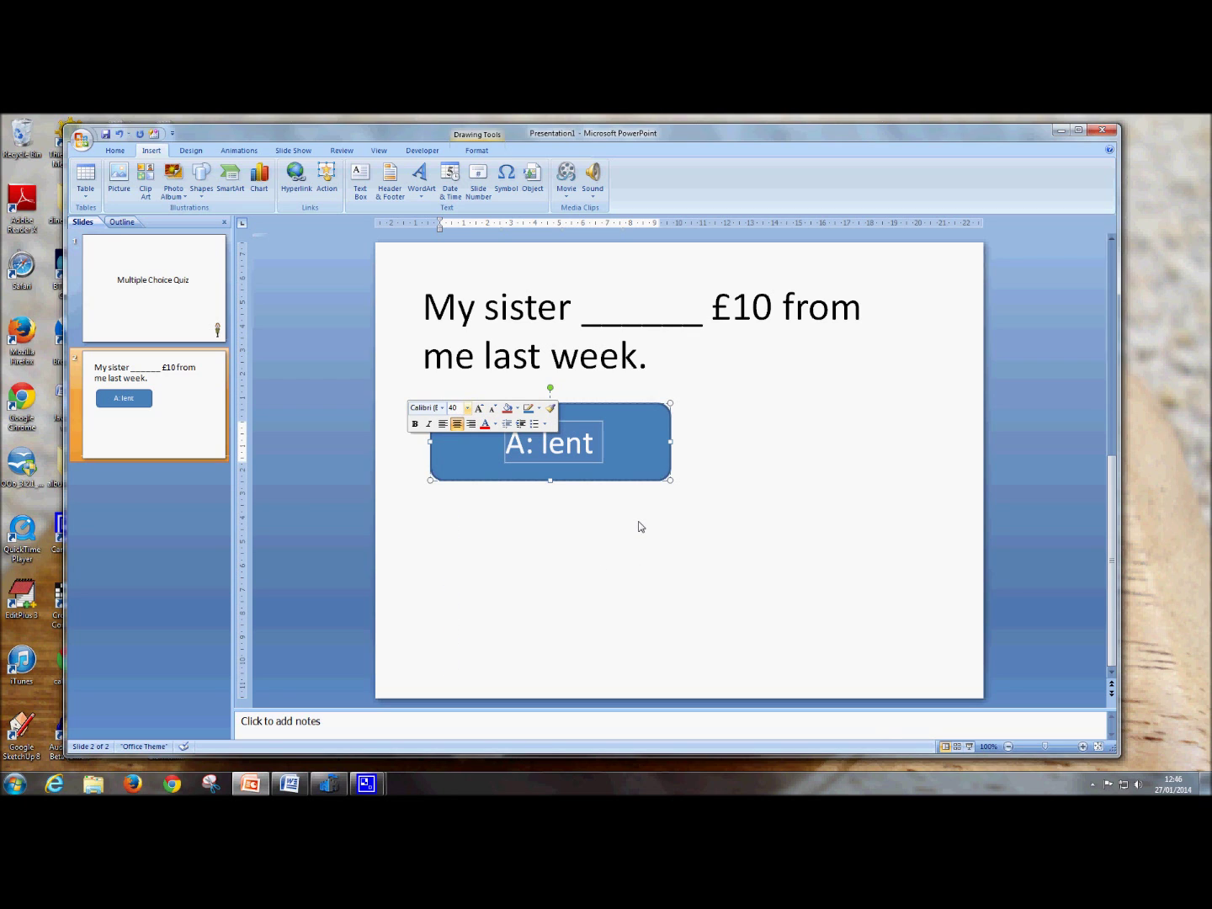
left_click(642, 527)
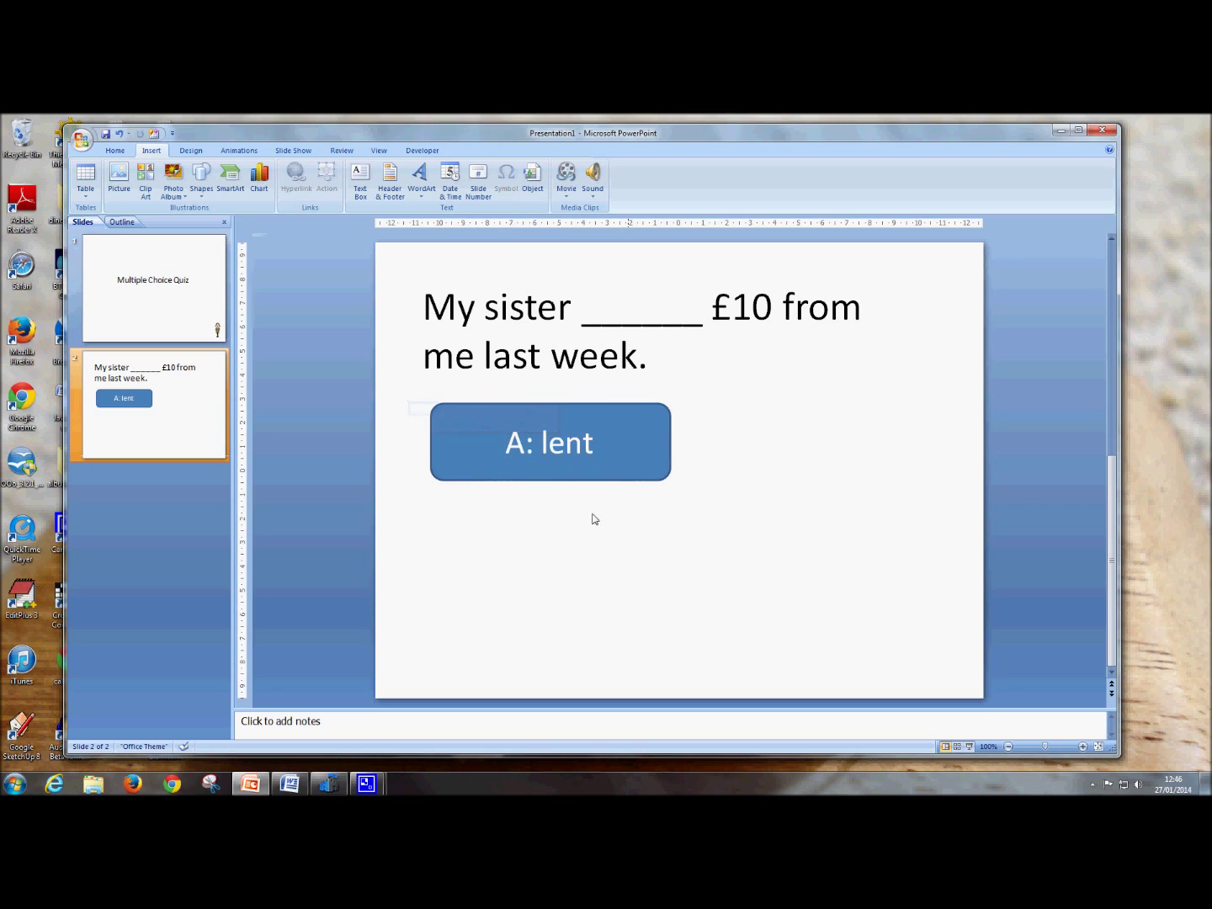
Open the A: lent shape's Format Shape dialog and close it unchanged
left_click(493, 467)
right_click(493, 466)
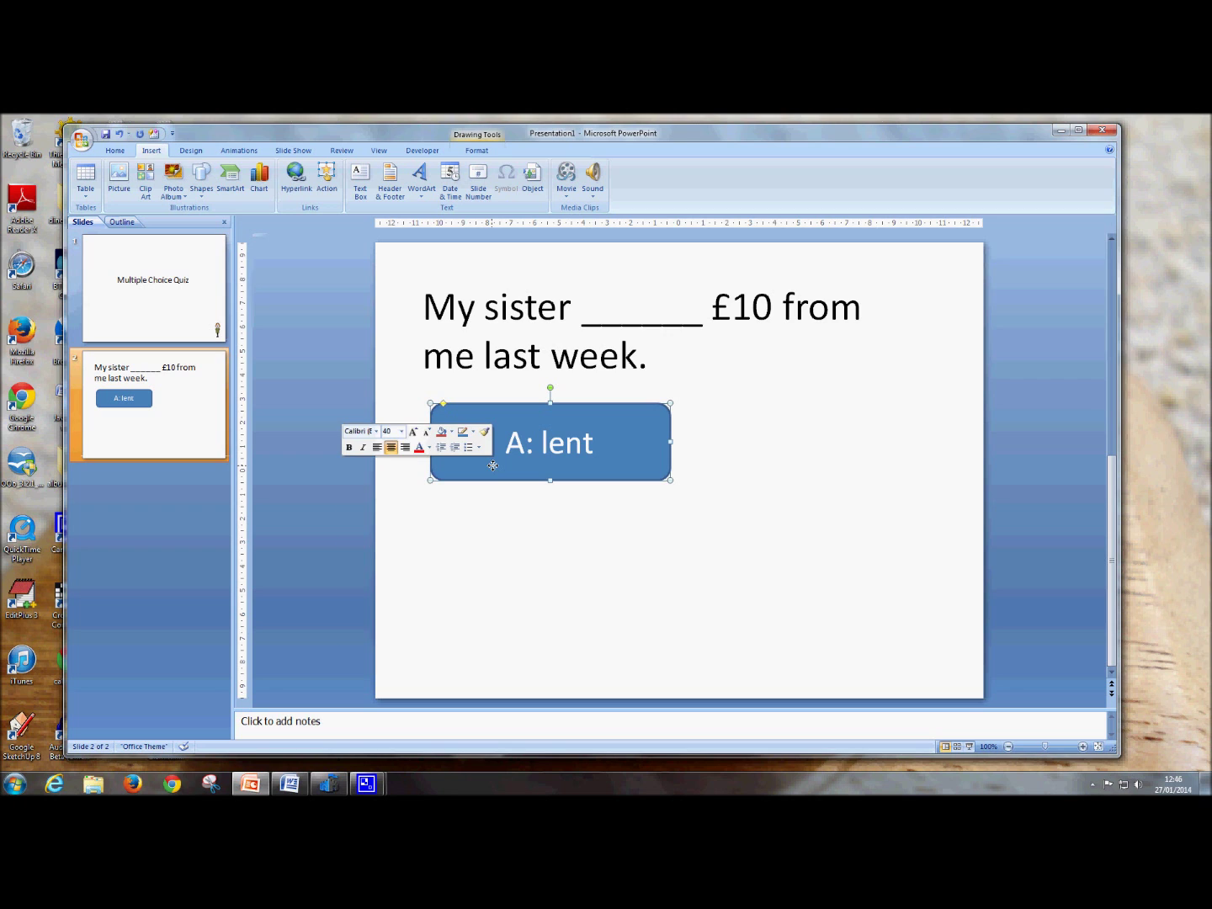
left_click(393, 632)
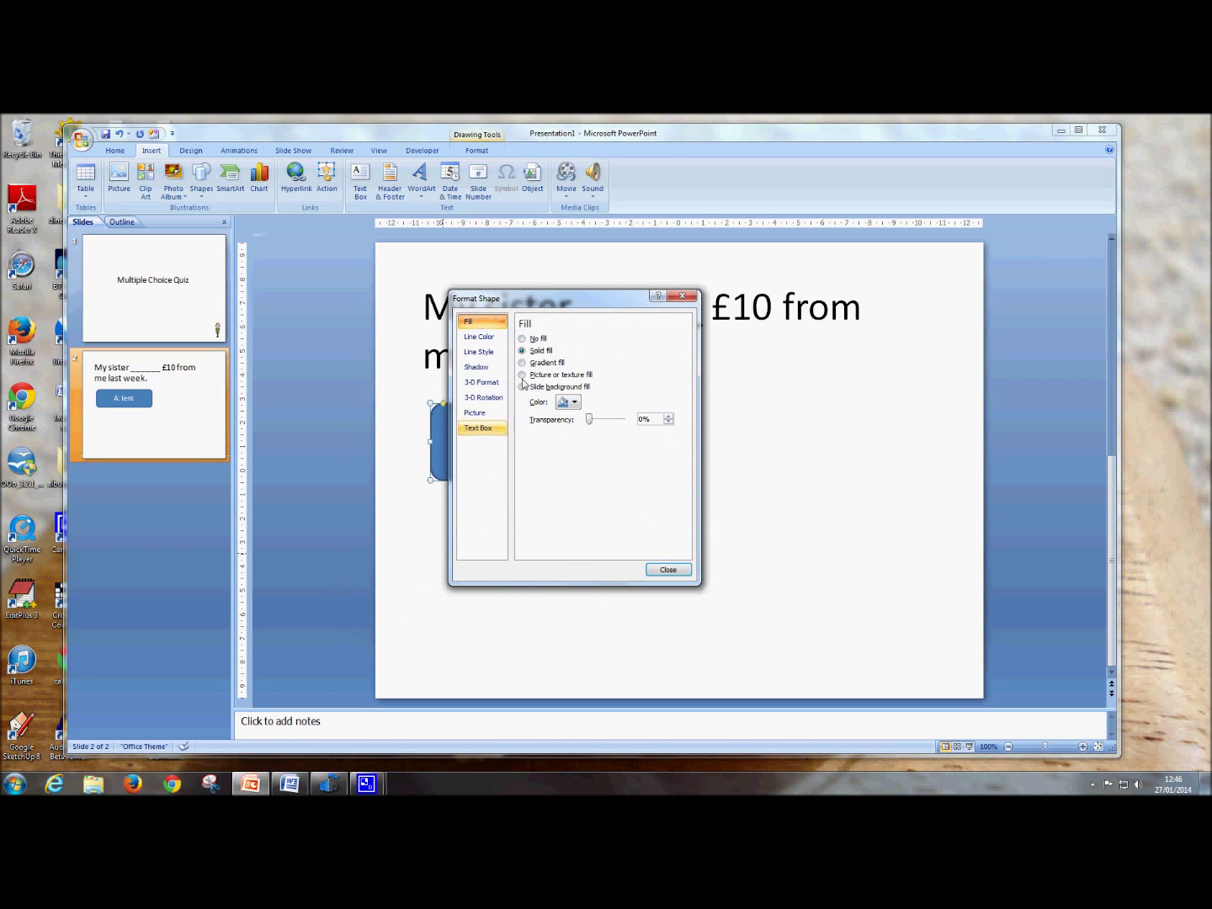
left_click(668, 573)
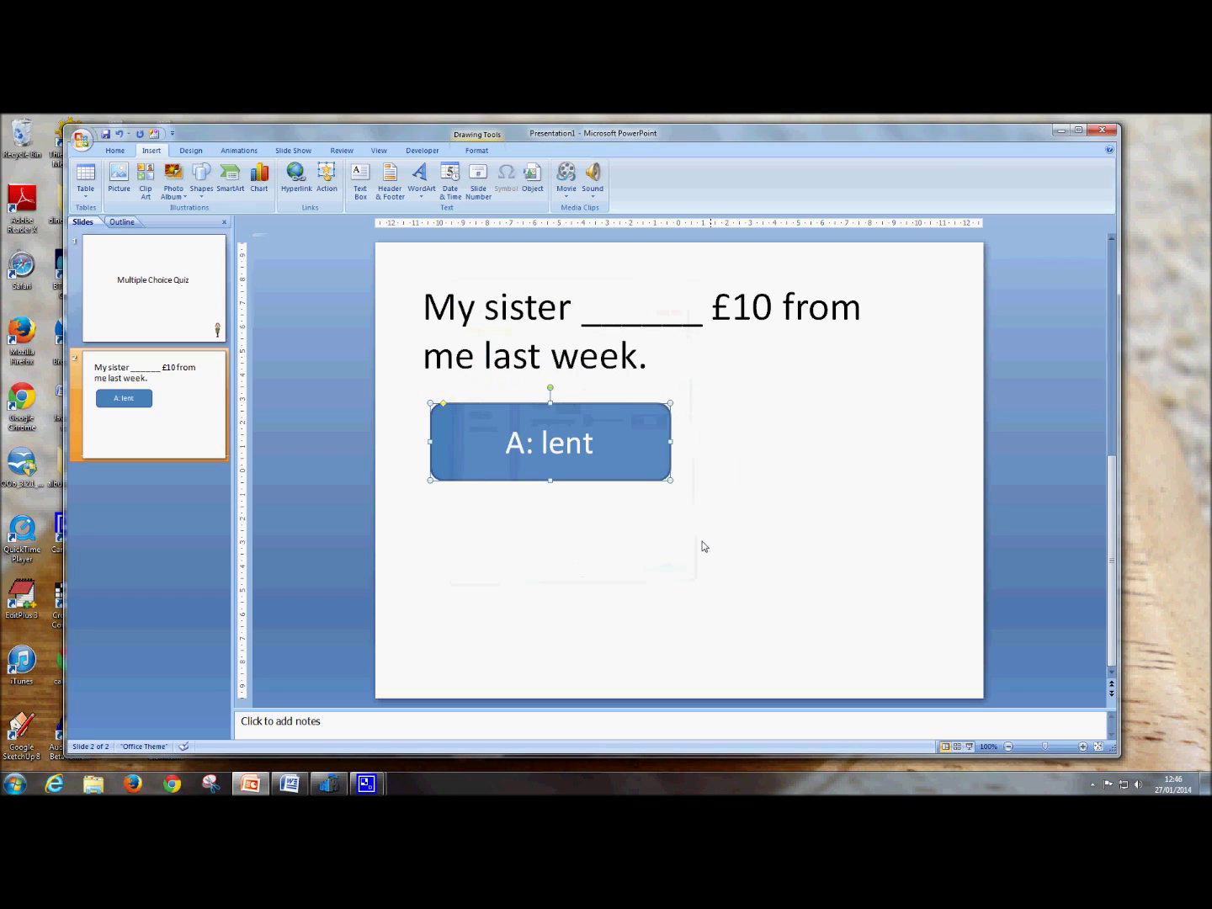
left_click(561, 566)
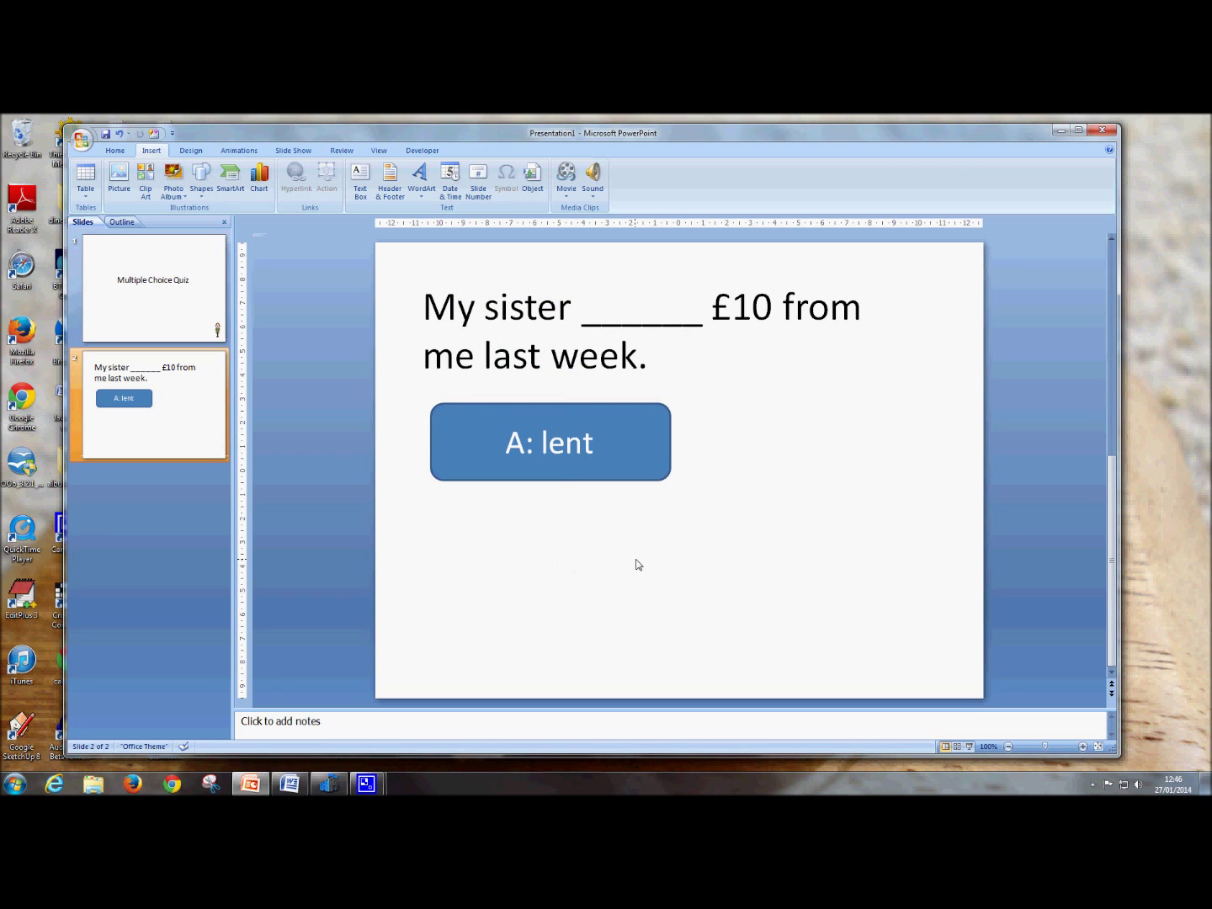
Add a Change Fill Color emphasis effect to the A: lent box in Custom Animation
left_click(239, 152)
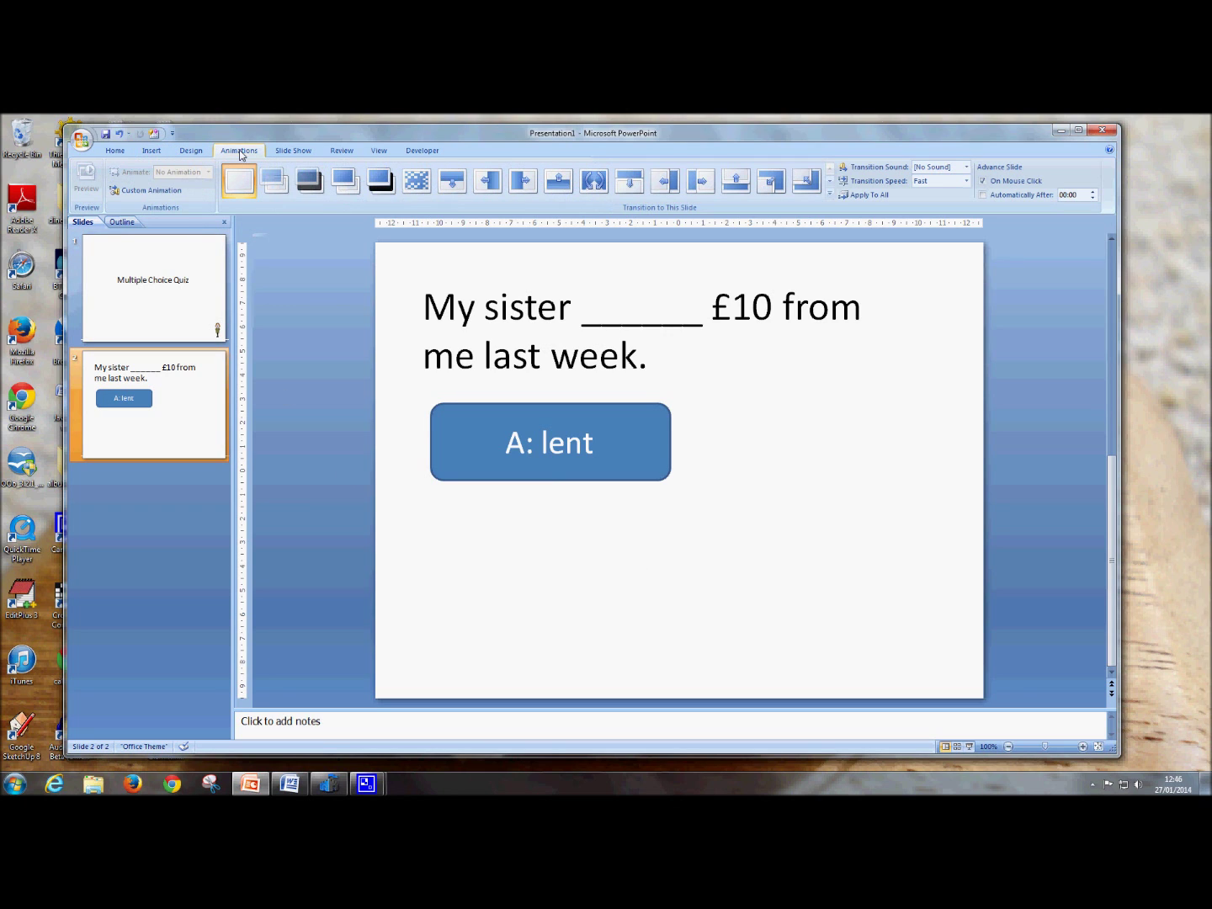
left_click(141, 192)
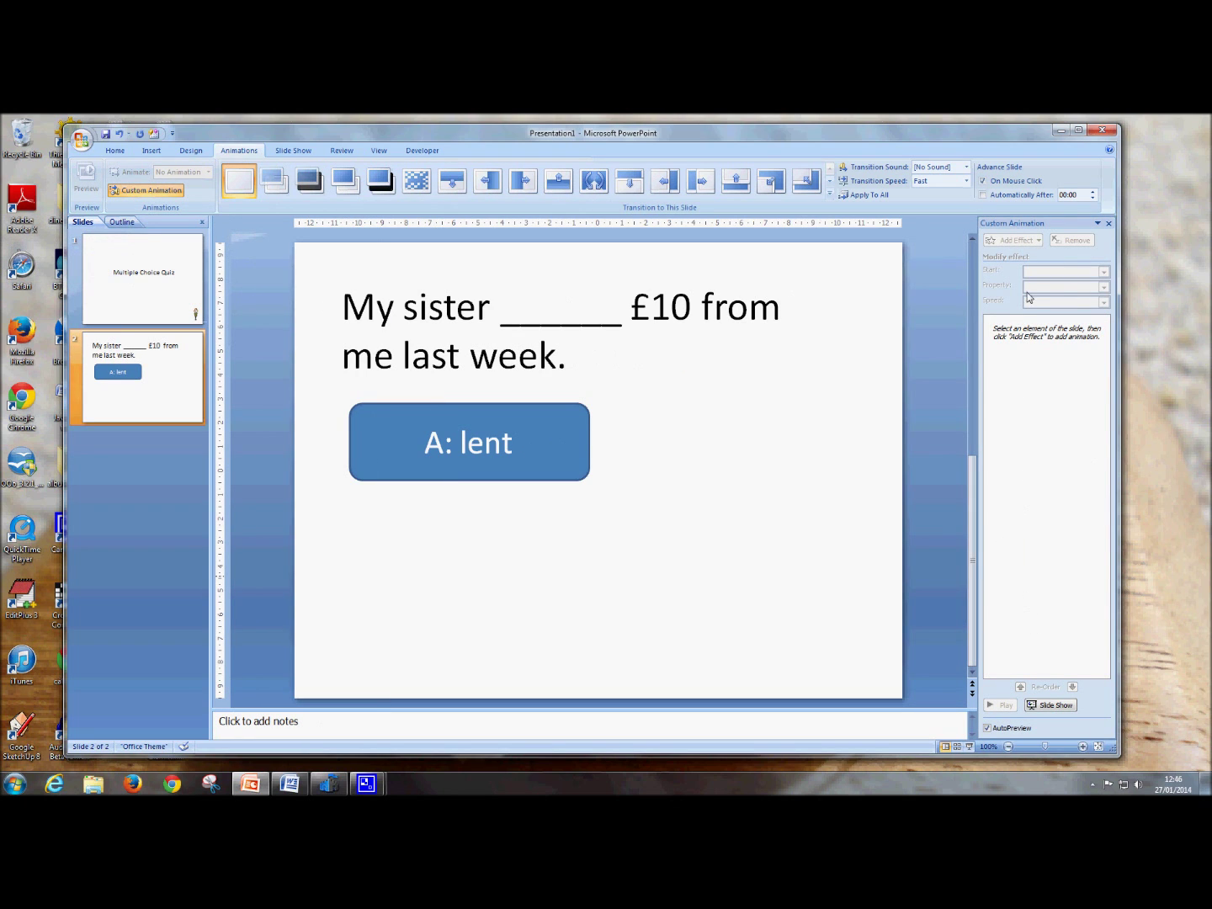
left_click(543, 460)
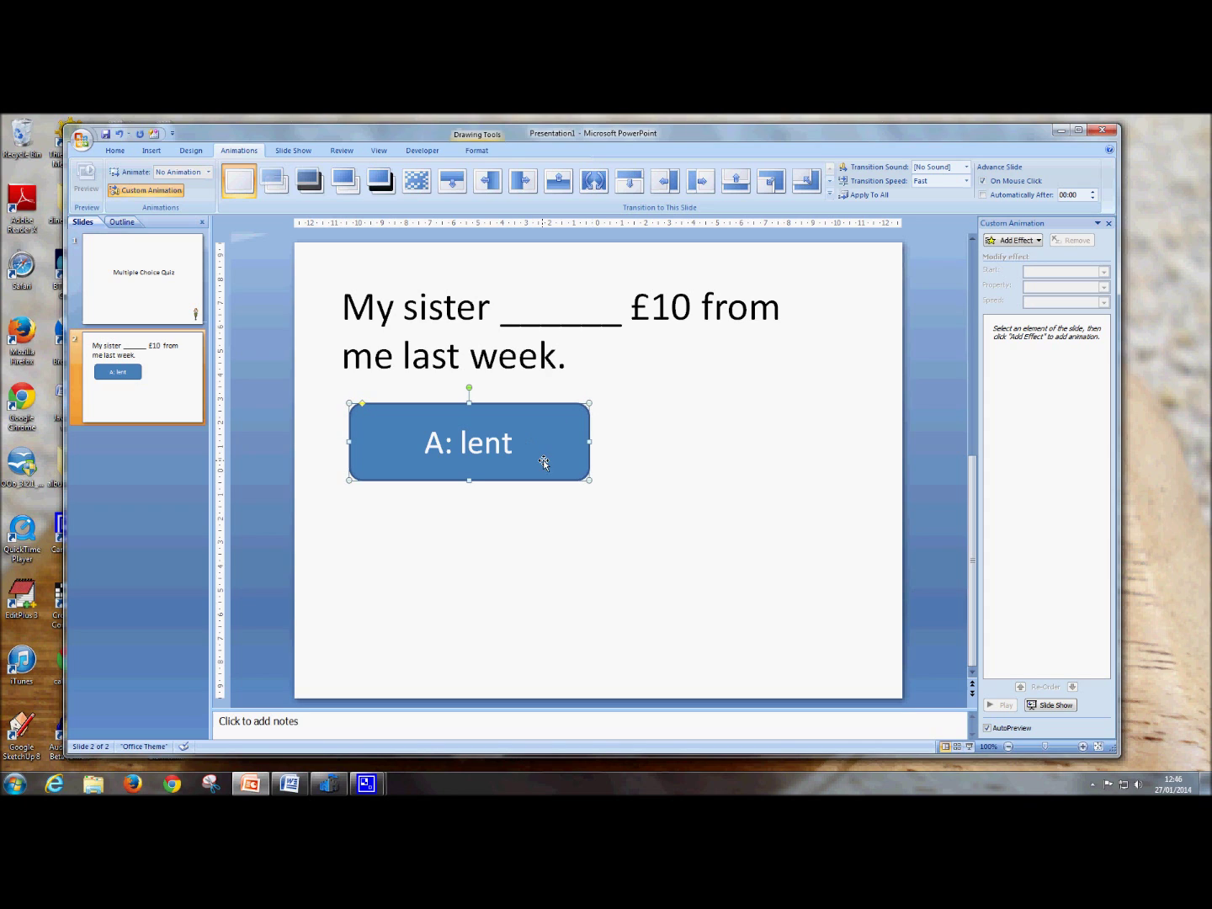
left_click(1026, 243)
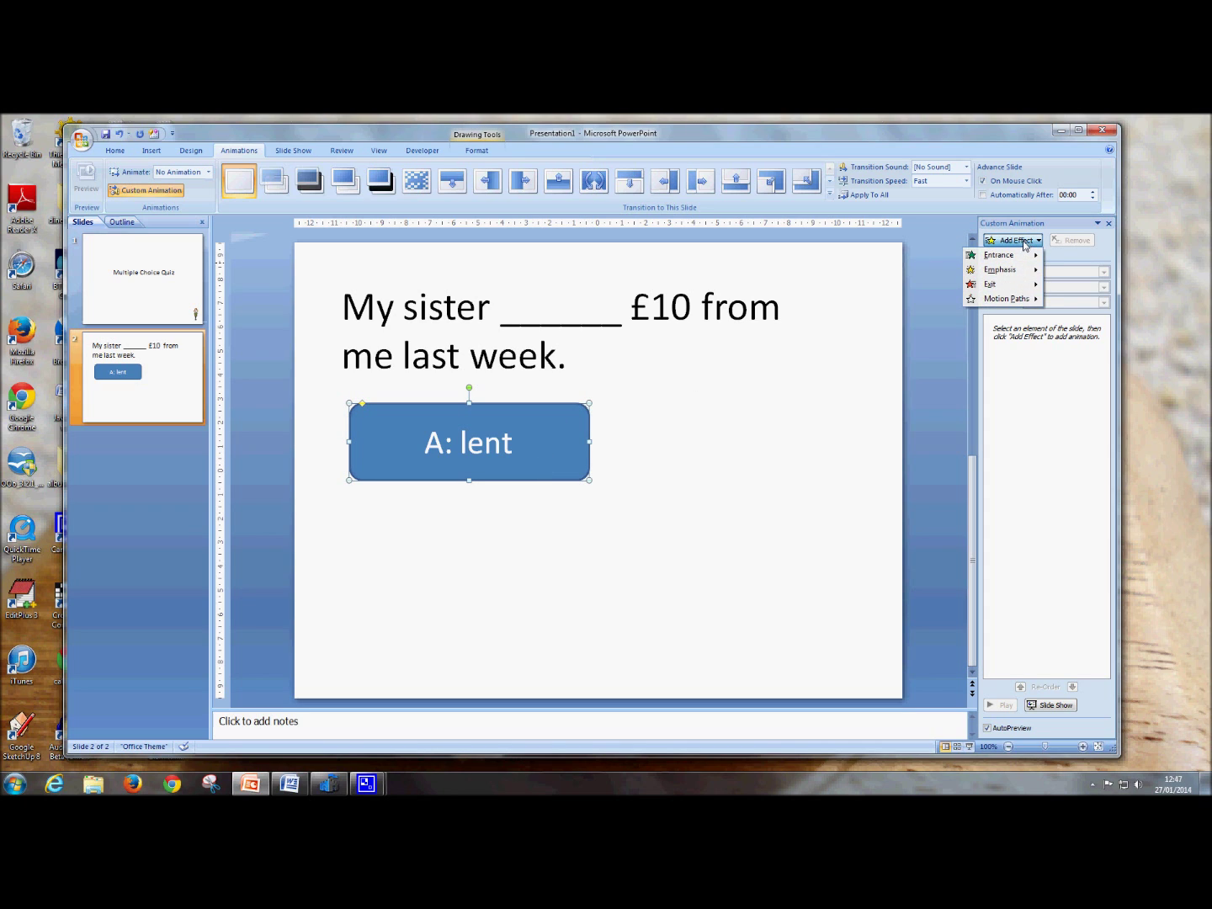
mouse_move(1009, 270)
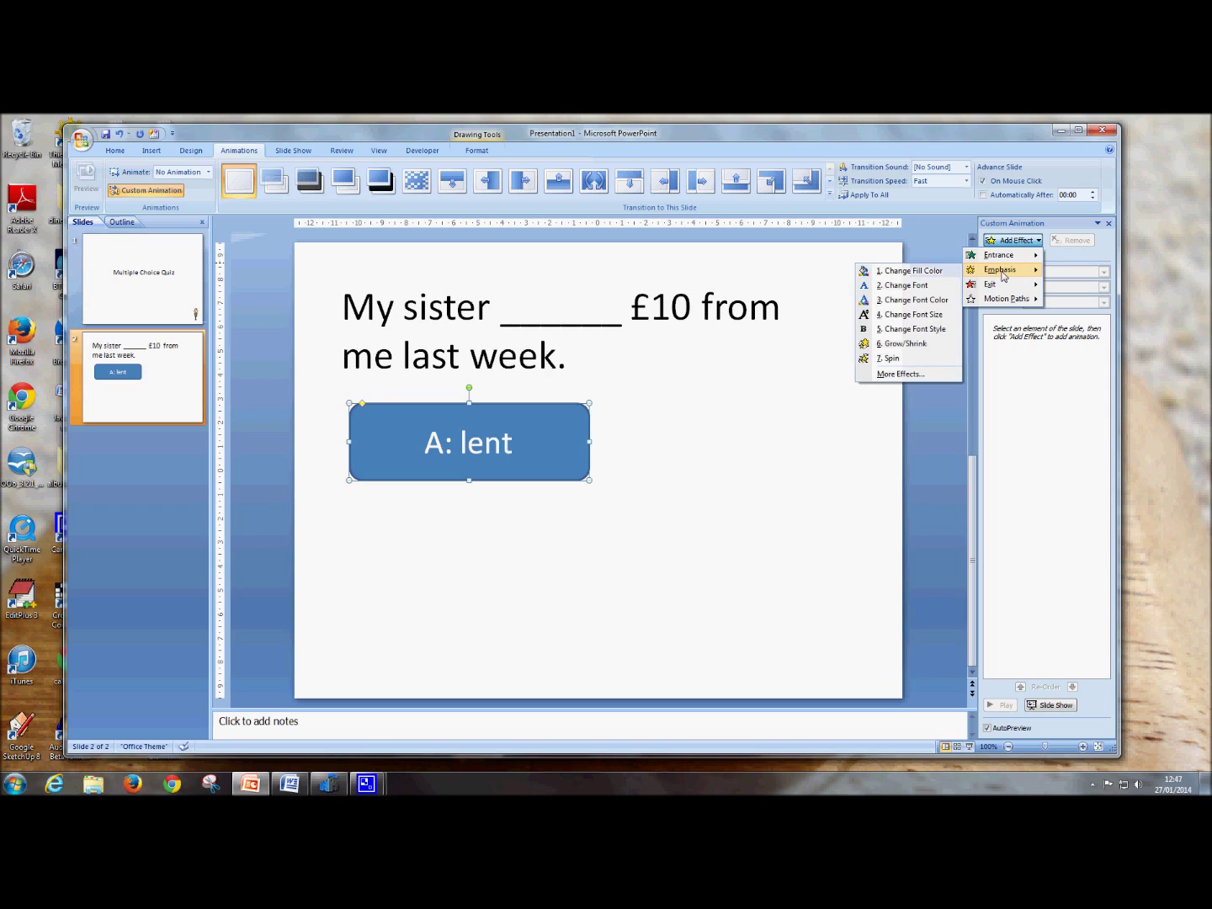
left_click(904, 273)
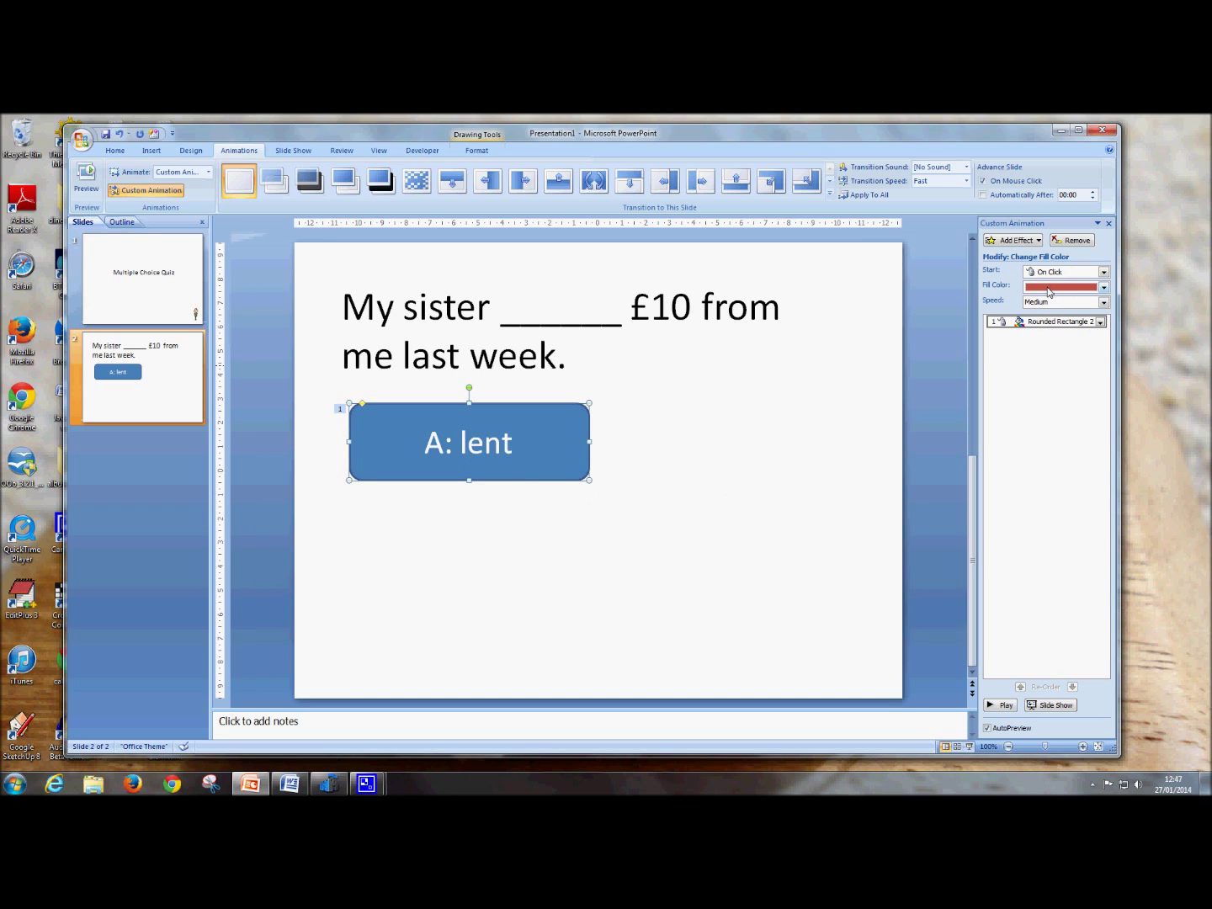
left_click(1102, 288)
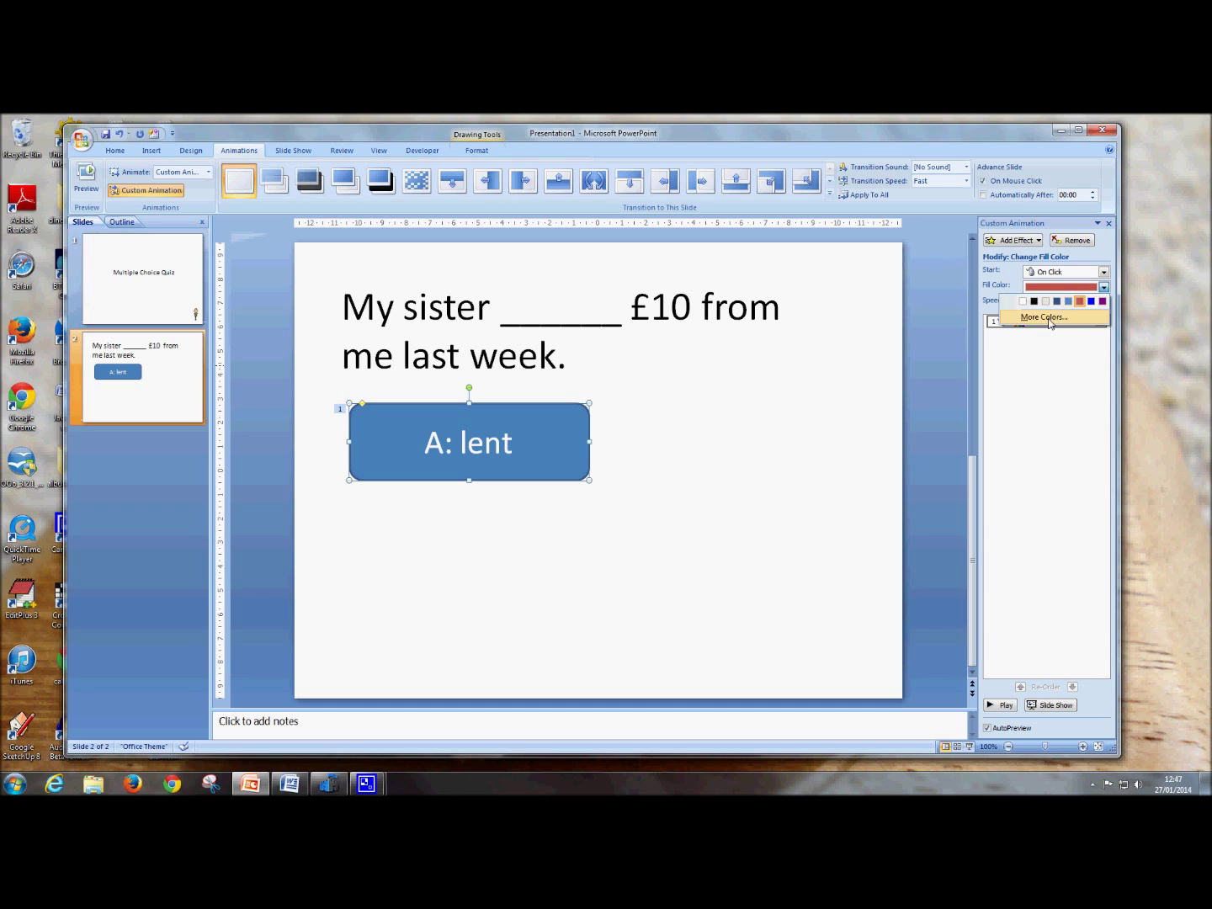
left_click(1033, 320)
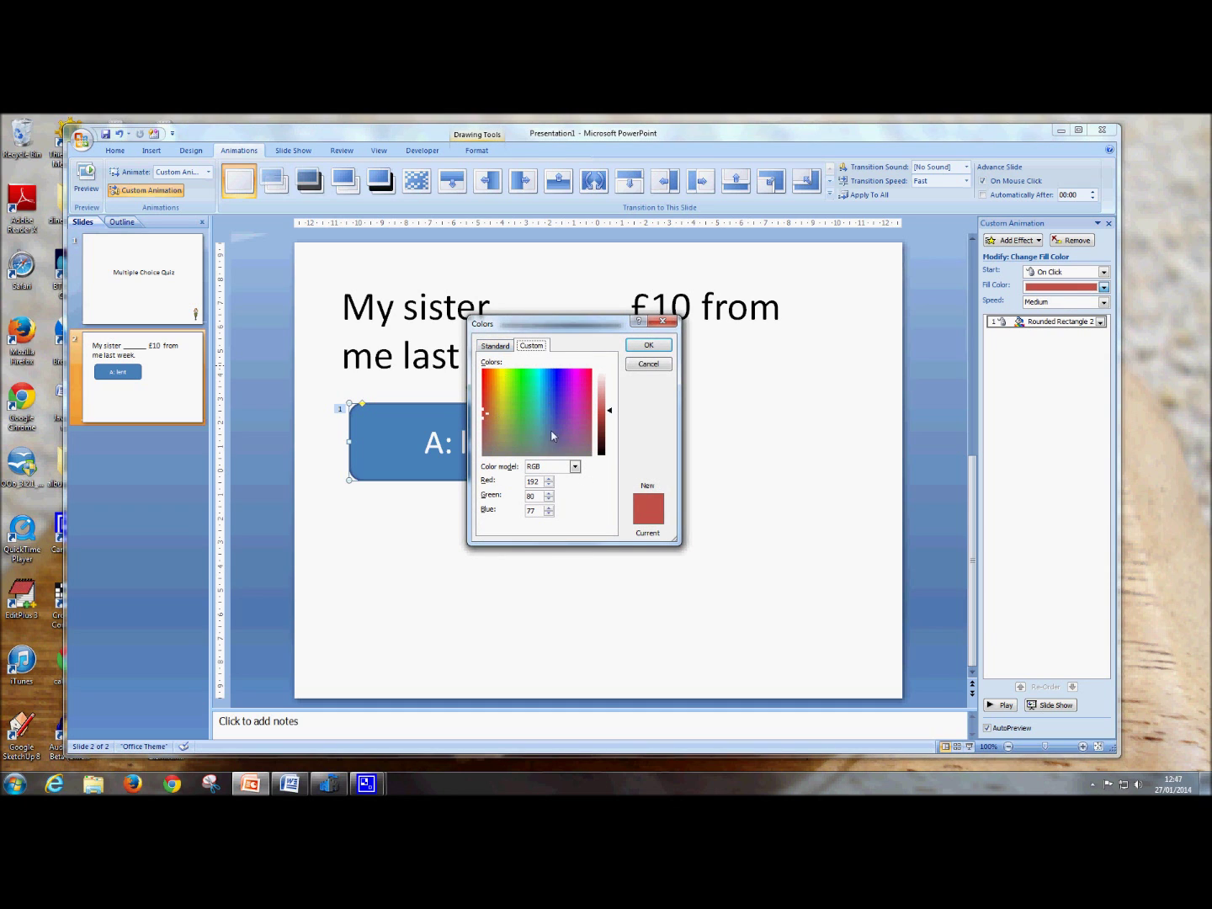
left_click(497, 347)
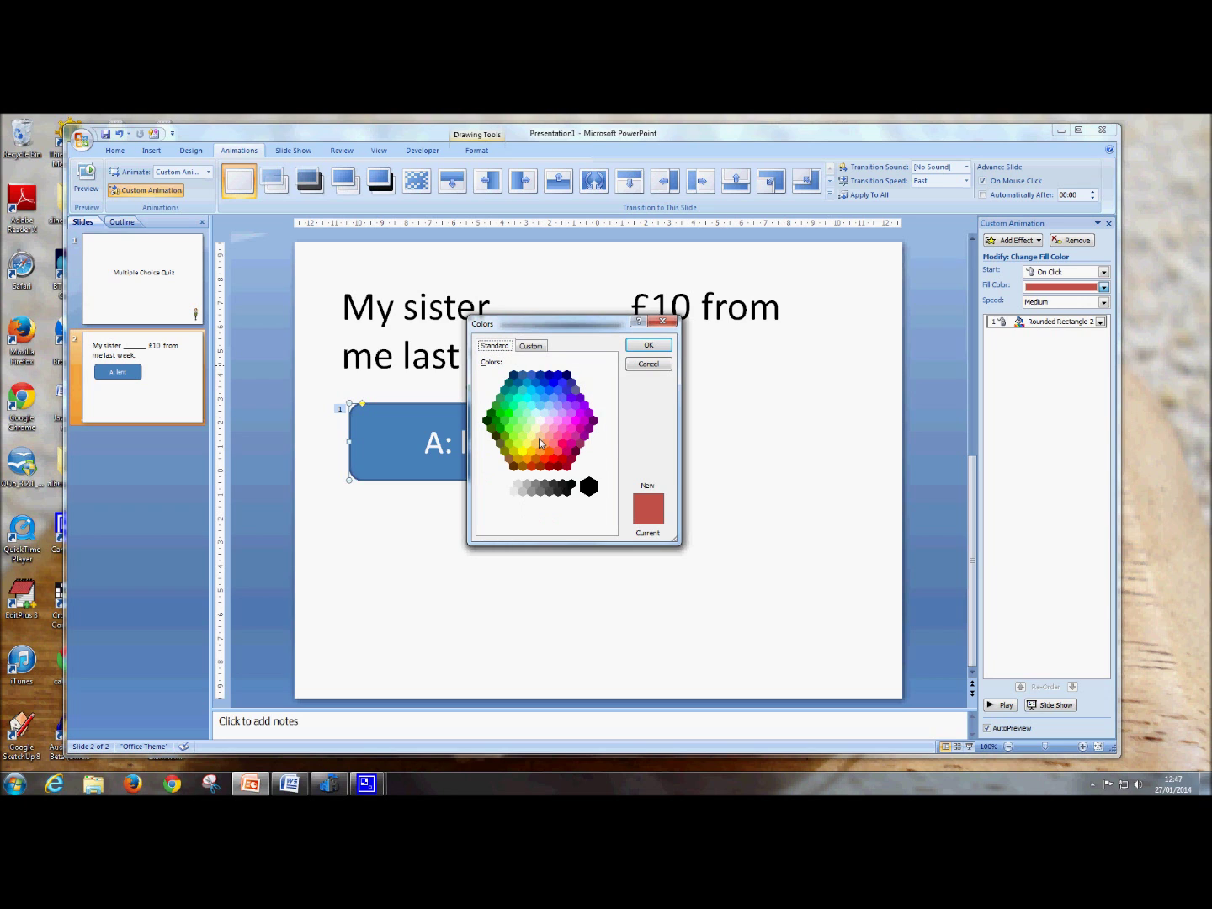
left_click(663, 322)
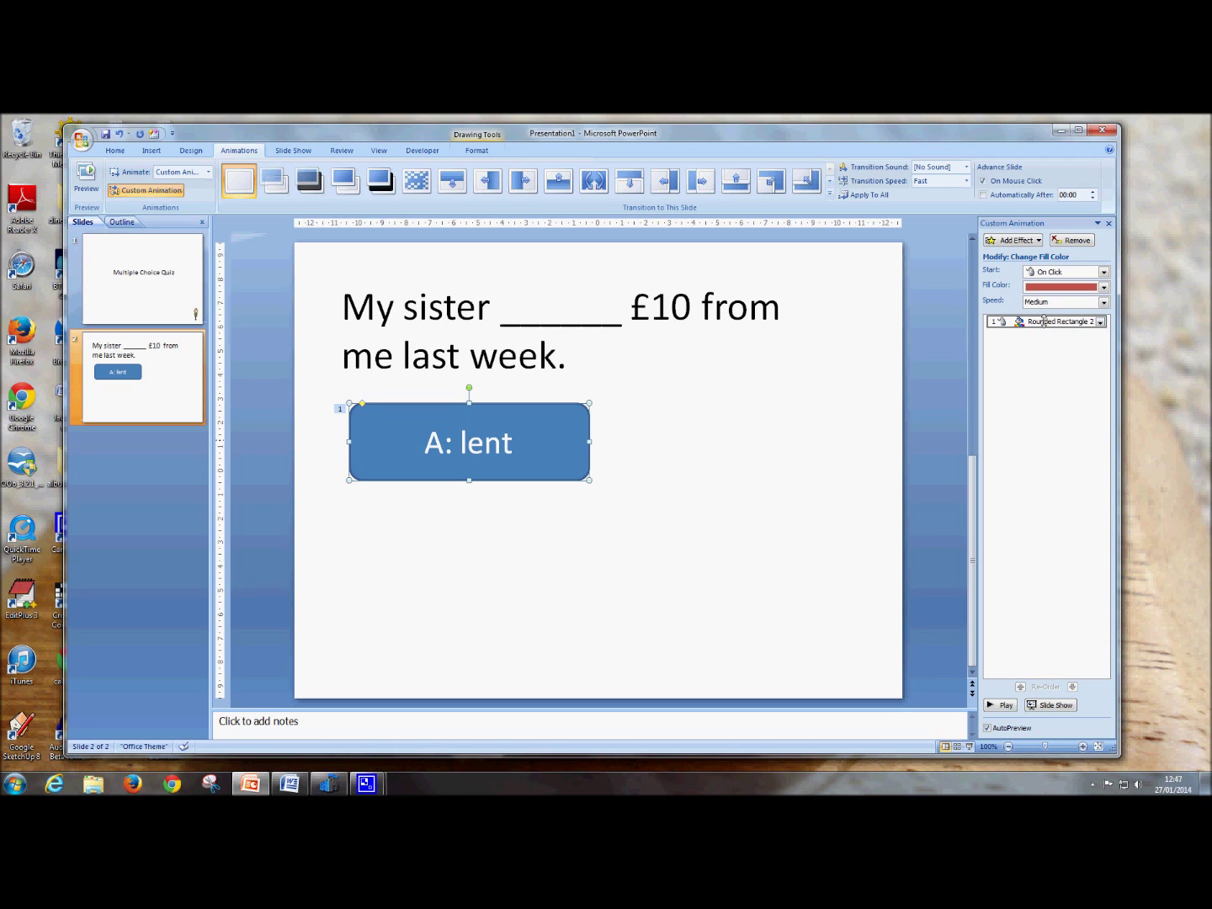
Set the effect's trigger to start on click of Rounded Rectangle 2: A: lent
left_click(1101, 321)
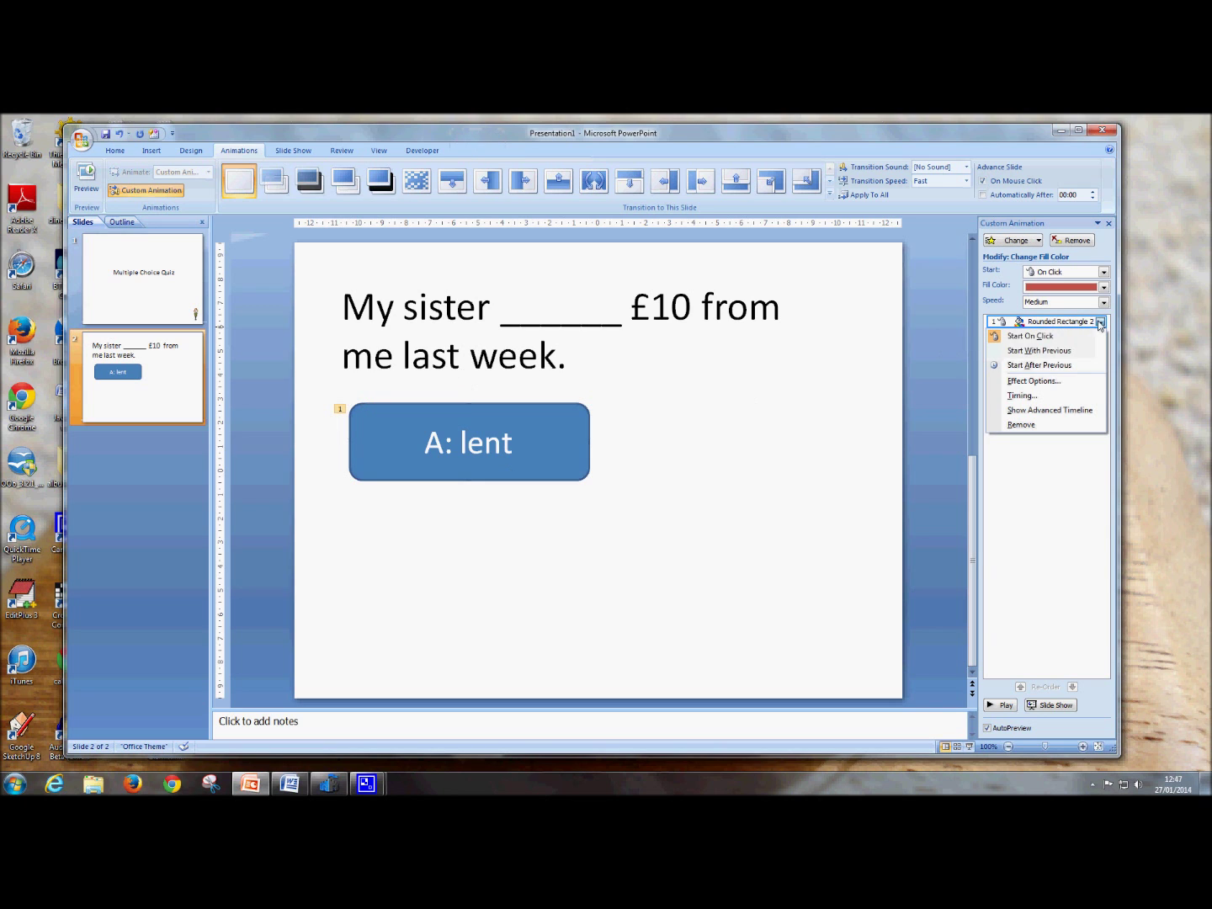
left_click(1020, 395)
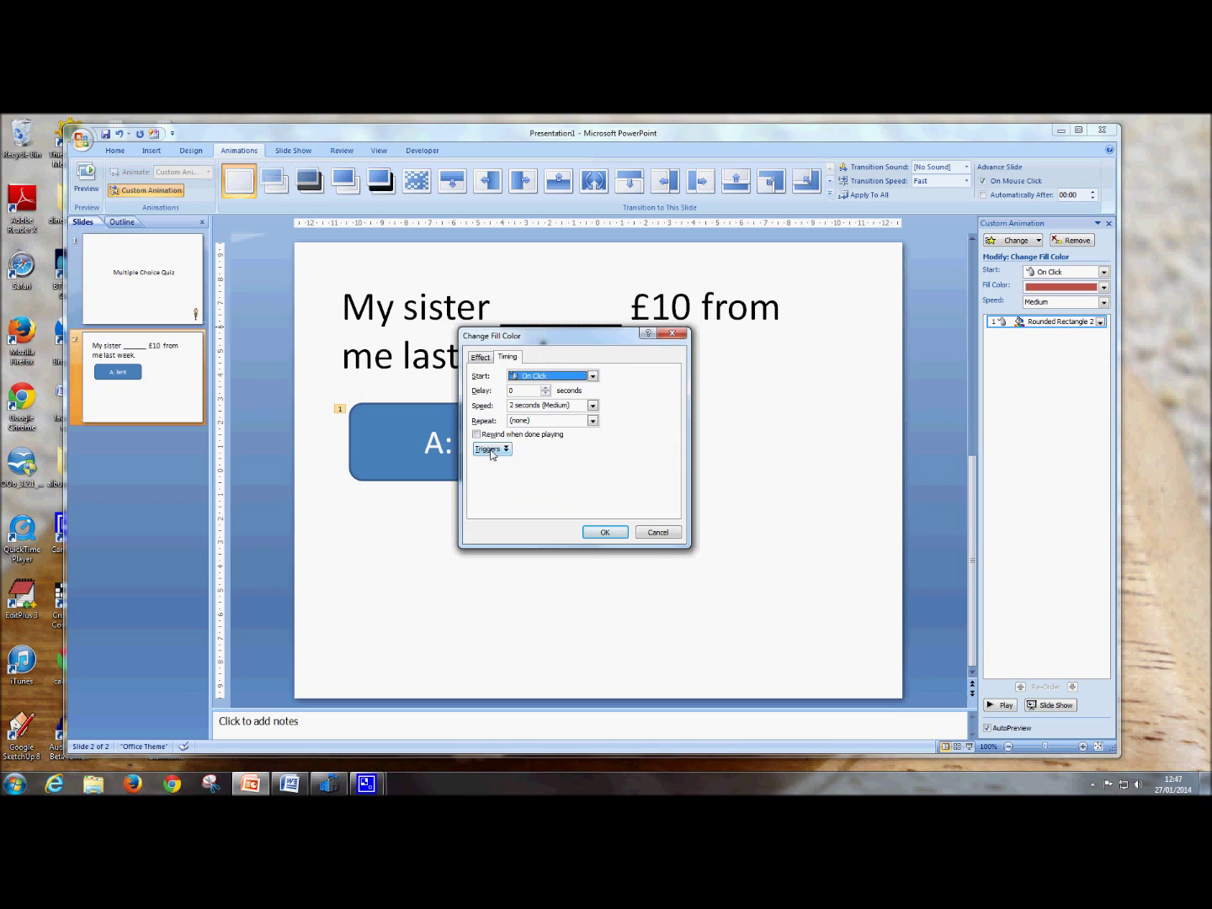
left_click(488, 448)
left_click(476, 477)
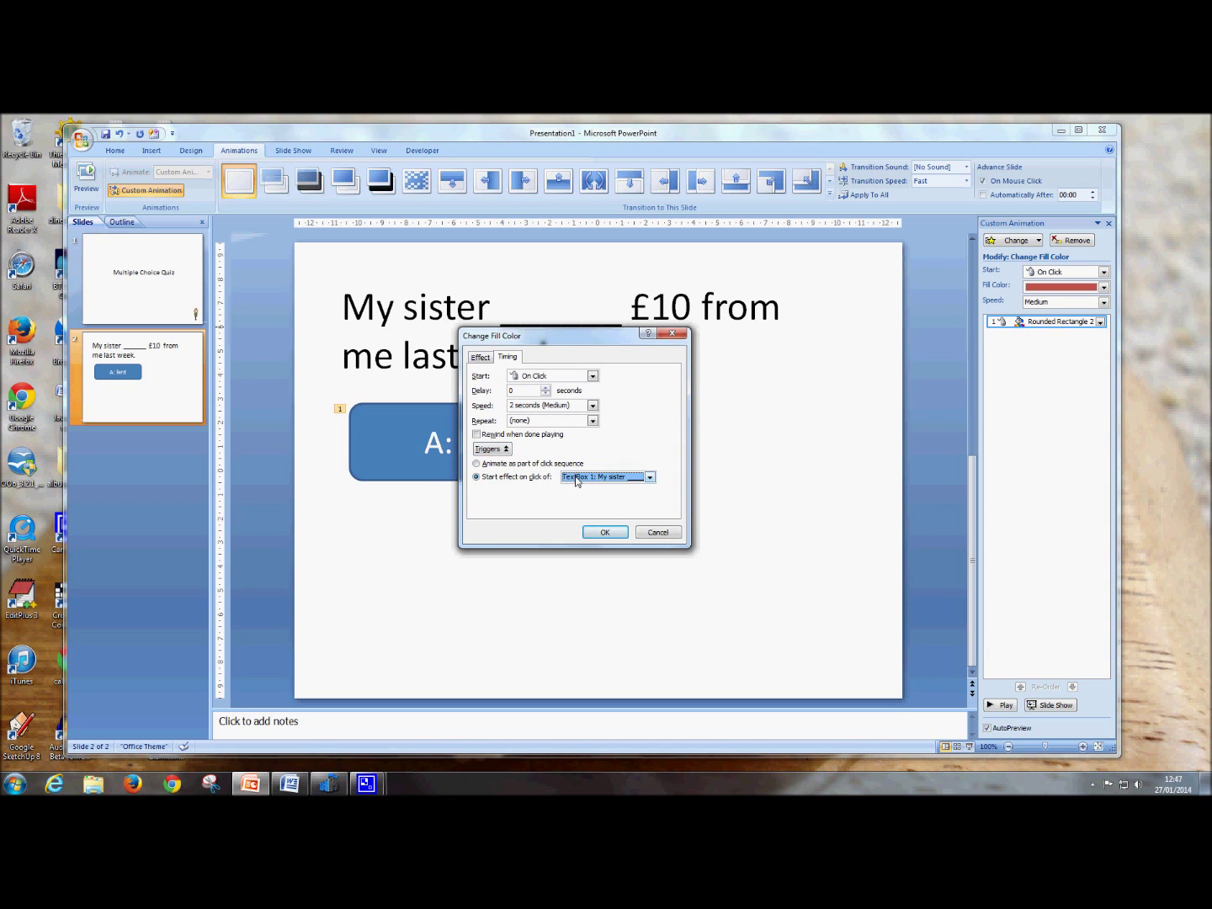
left_click(650, 477)
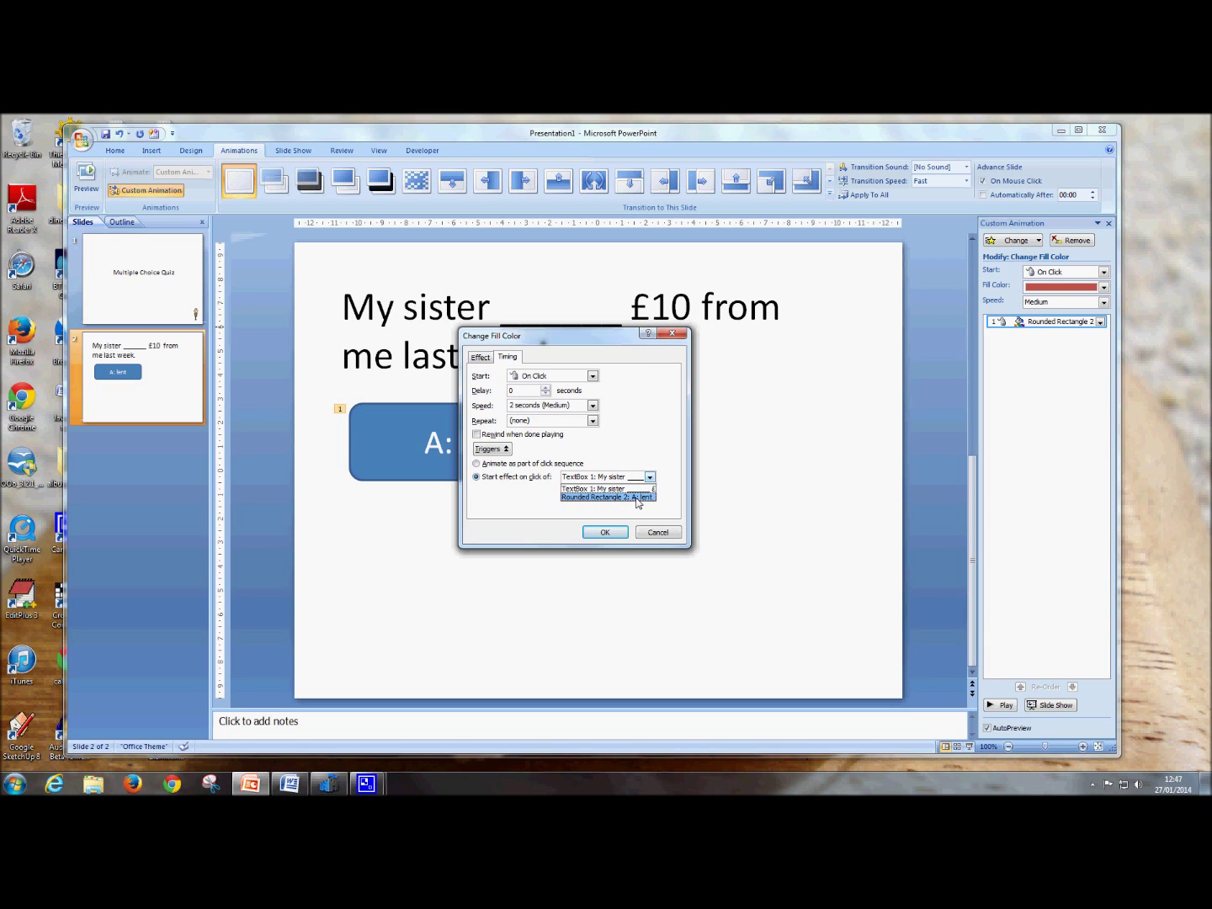
left_click(637, 497)
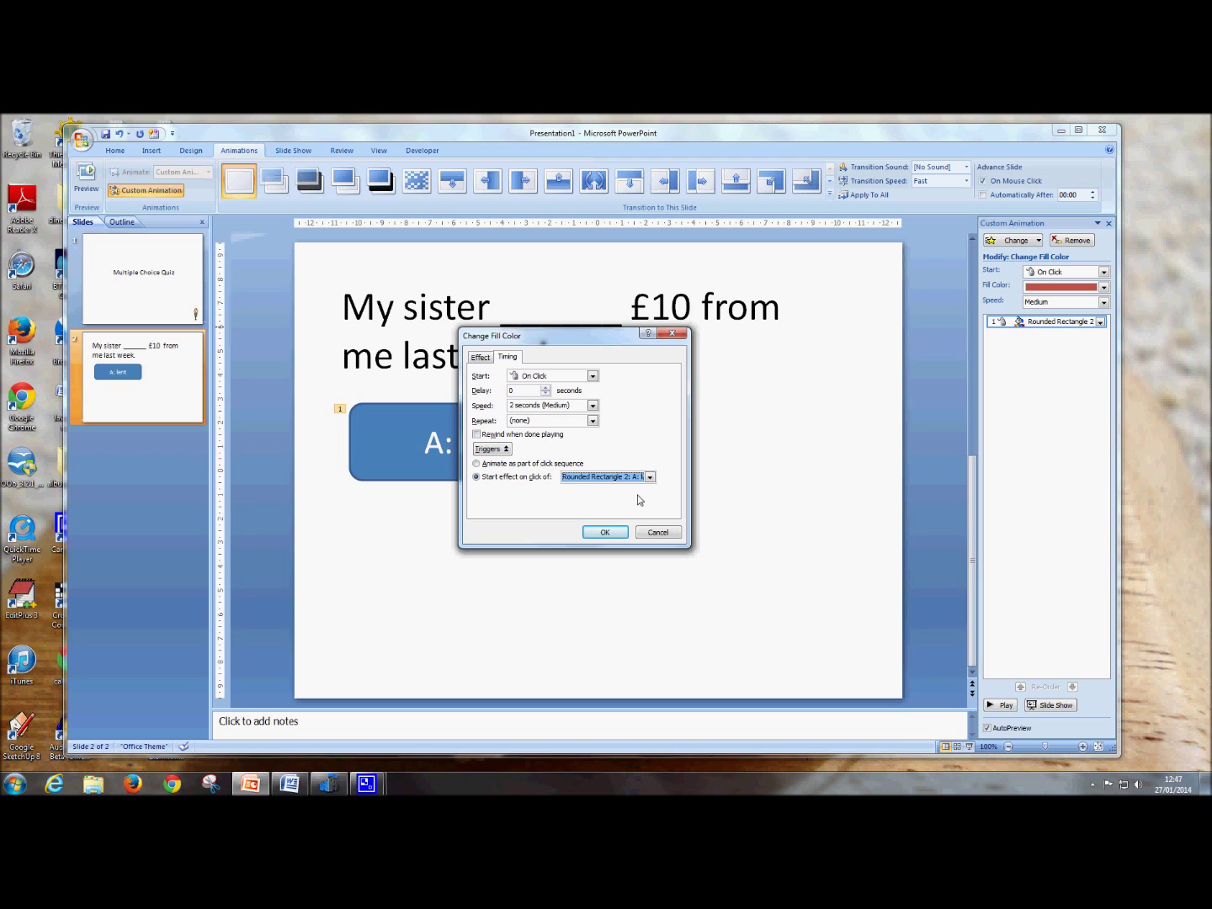
left_click(602, 534)
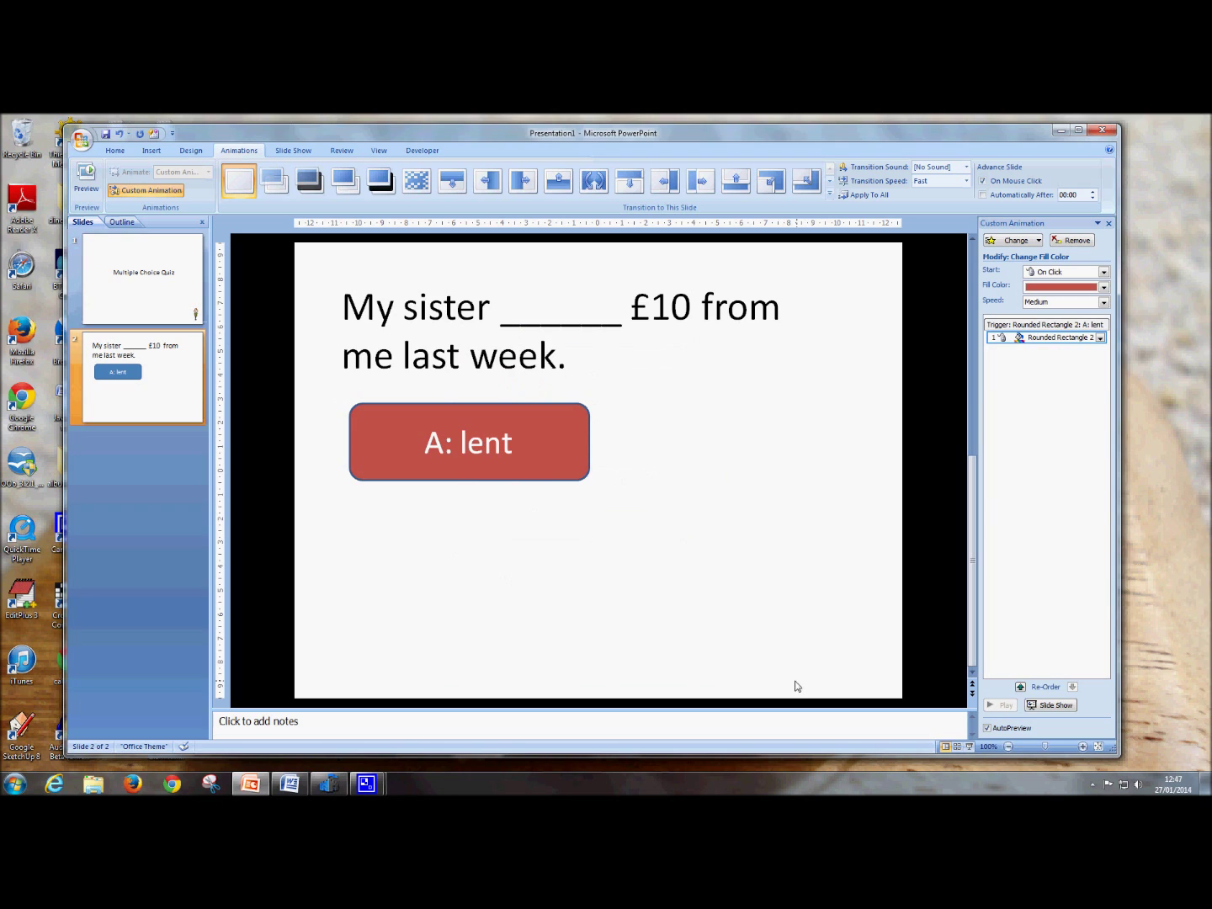
key("F5")
left_click(655, 554)
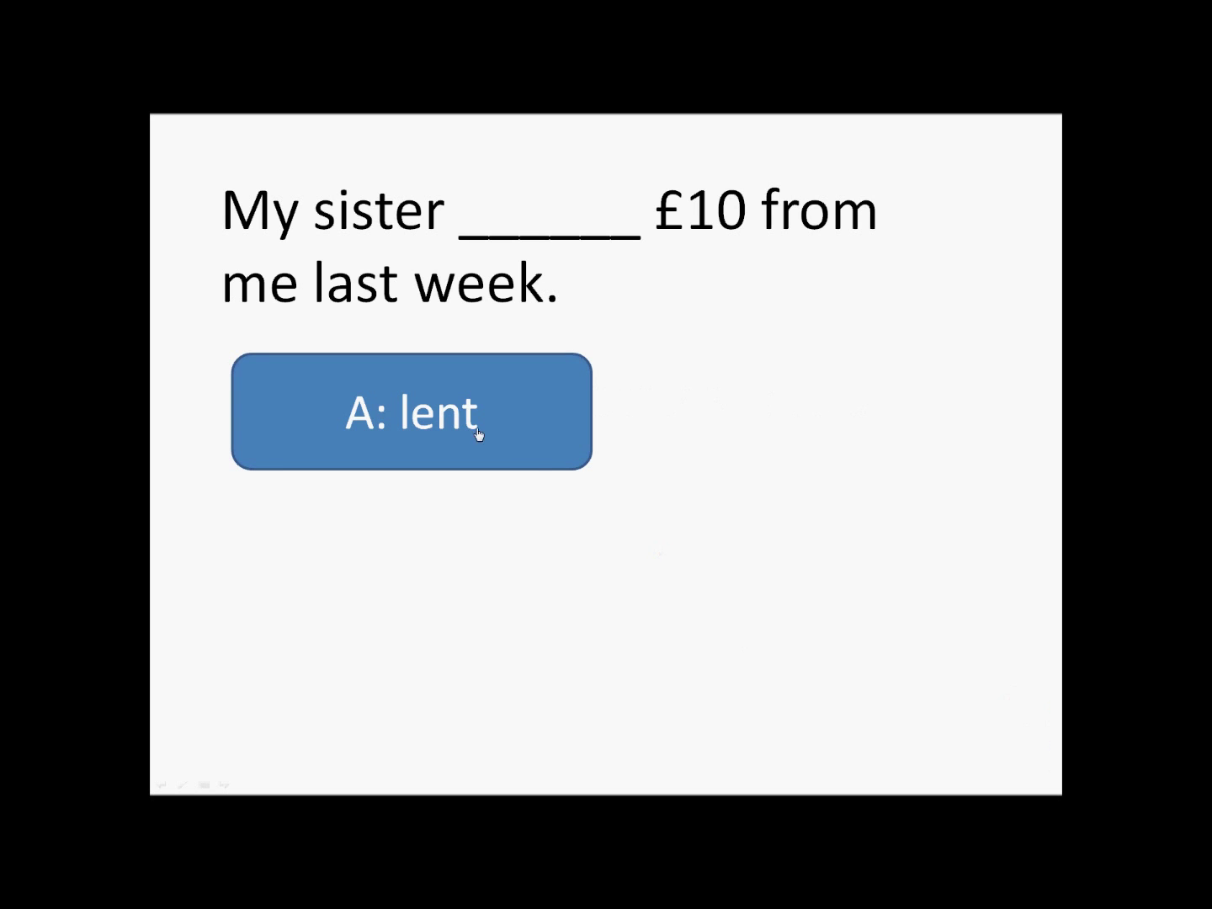
left_click(530, 429)
key("Escape")
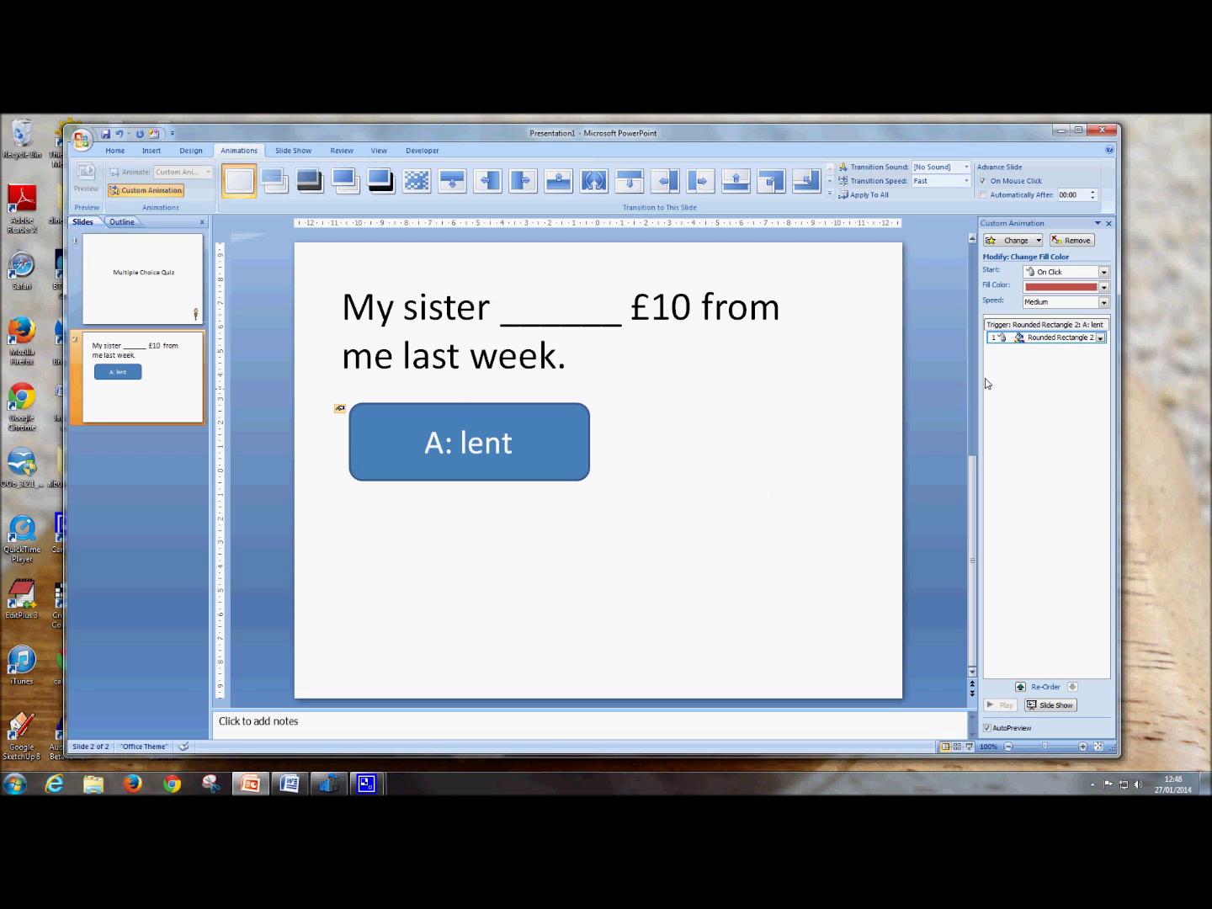
Change the A: lent fill-colour effect's speed to 0.5 seconds (Very Fast)
left_click(556, 417)
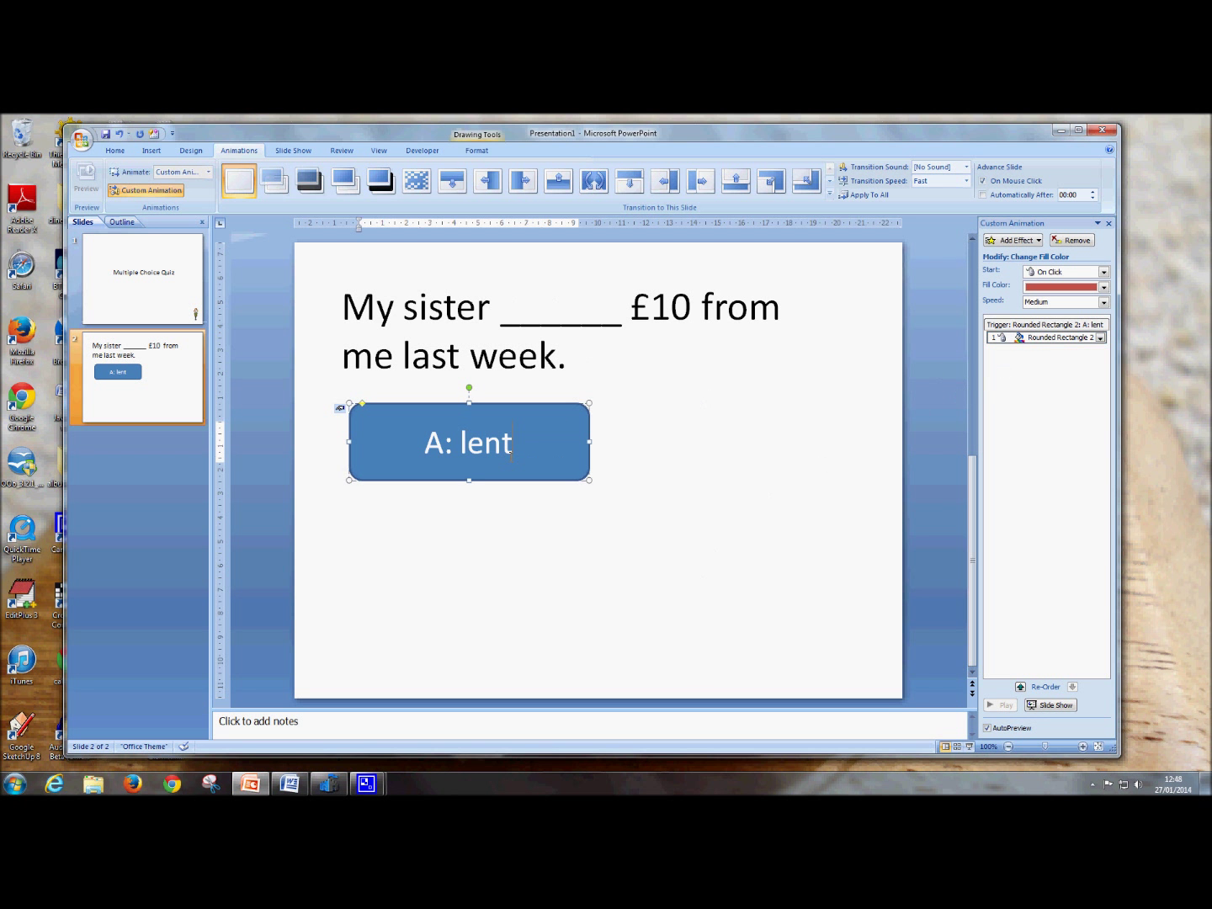
left_click(1100, 338)
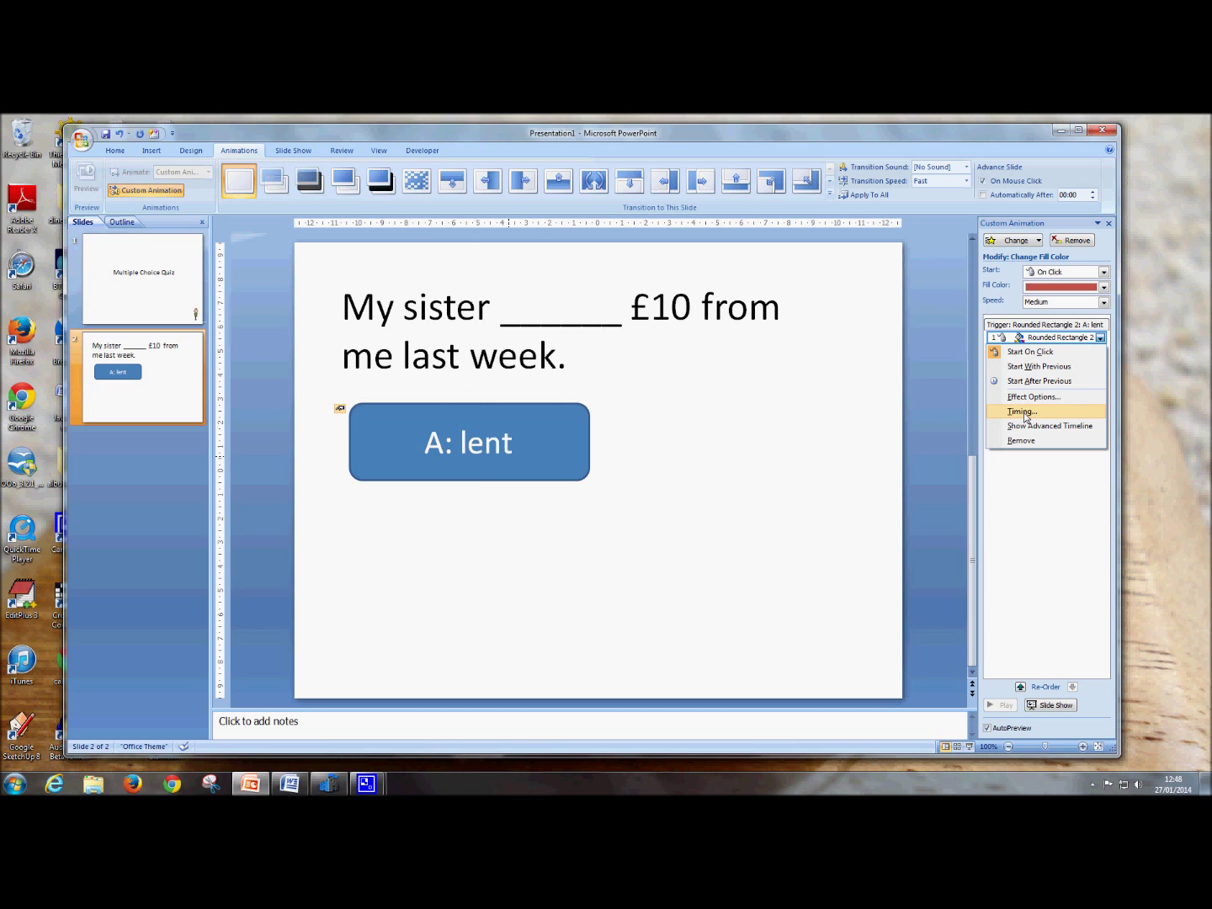
left_click(1021, 411)
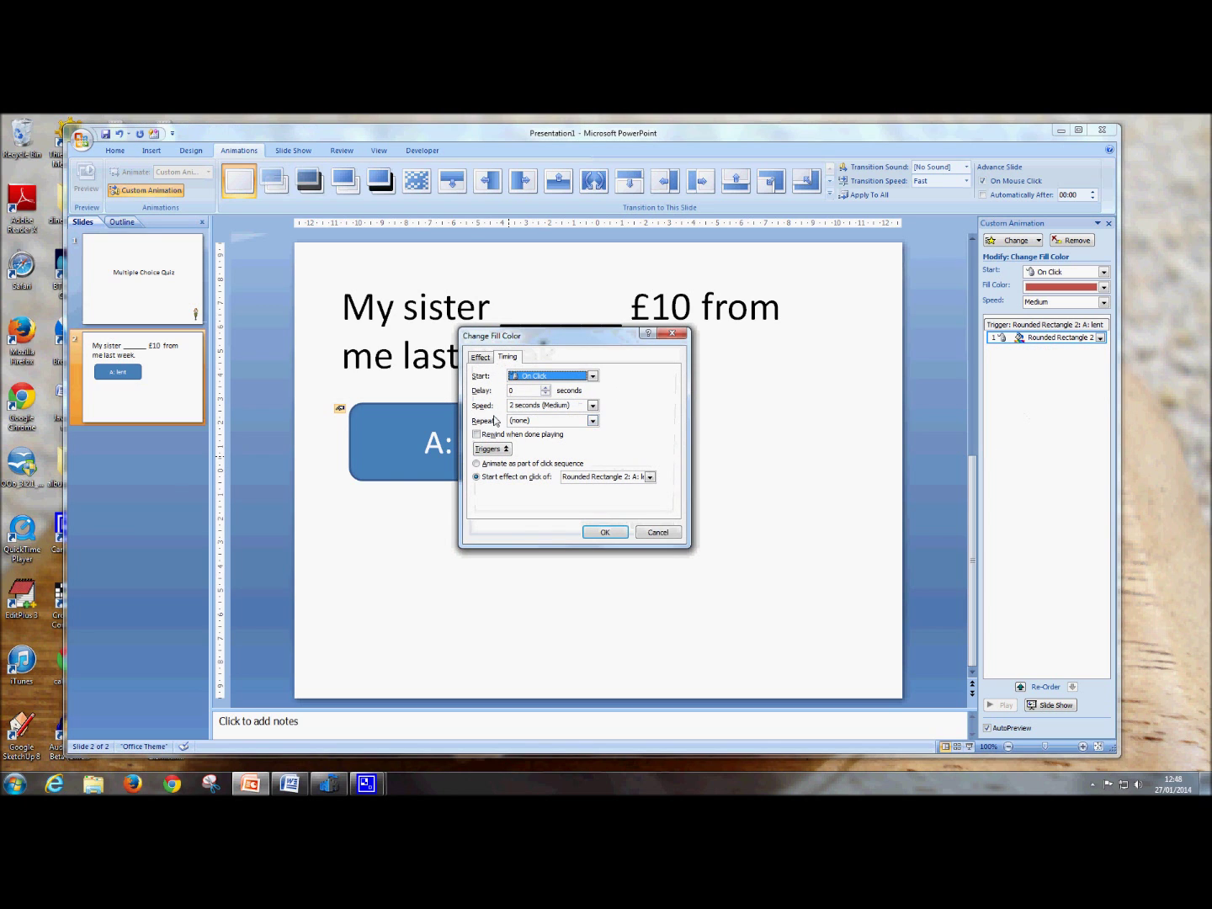
left_click(595, 405)
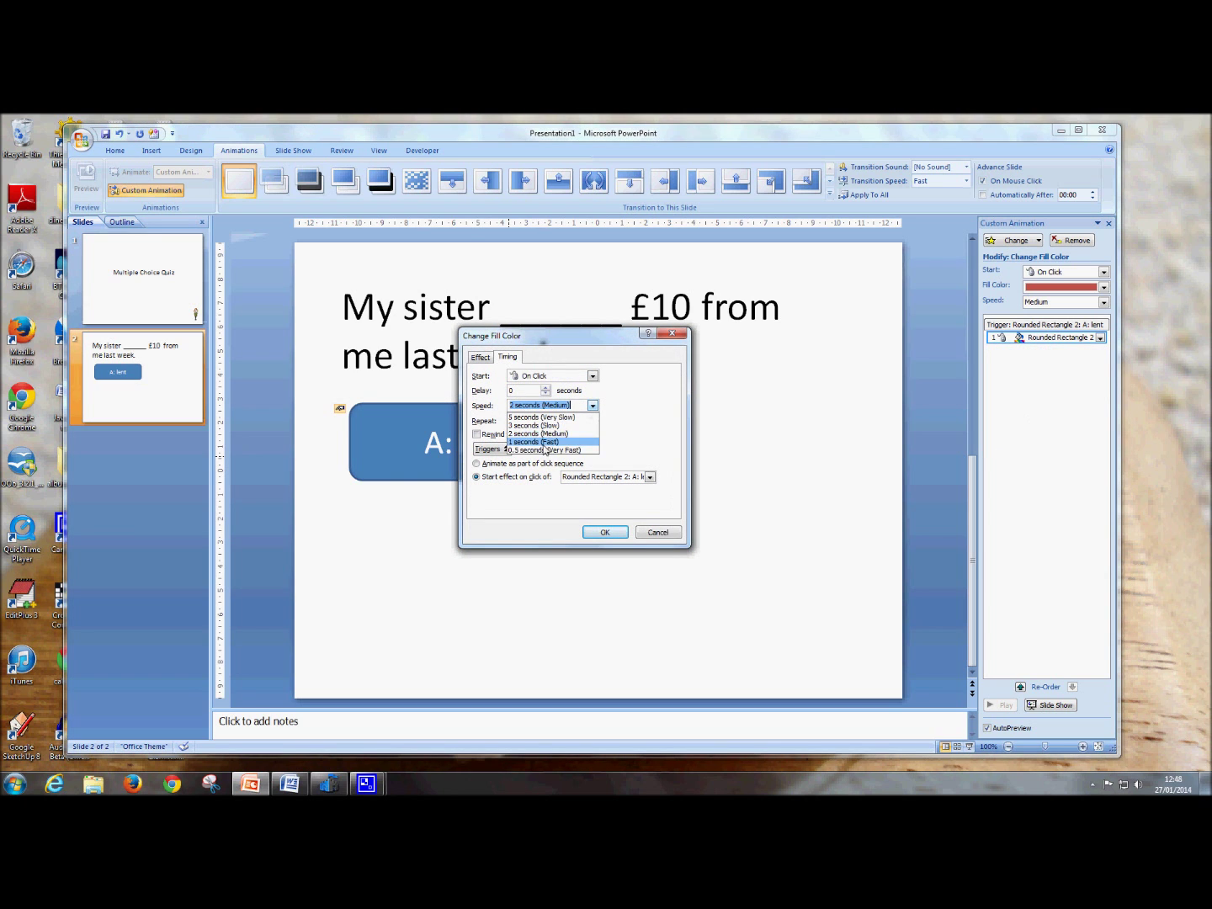
left_click(547, 415)
left_click(603, 530)
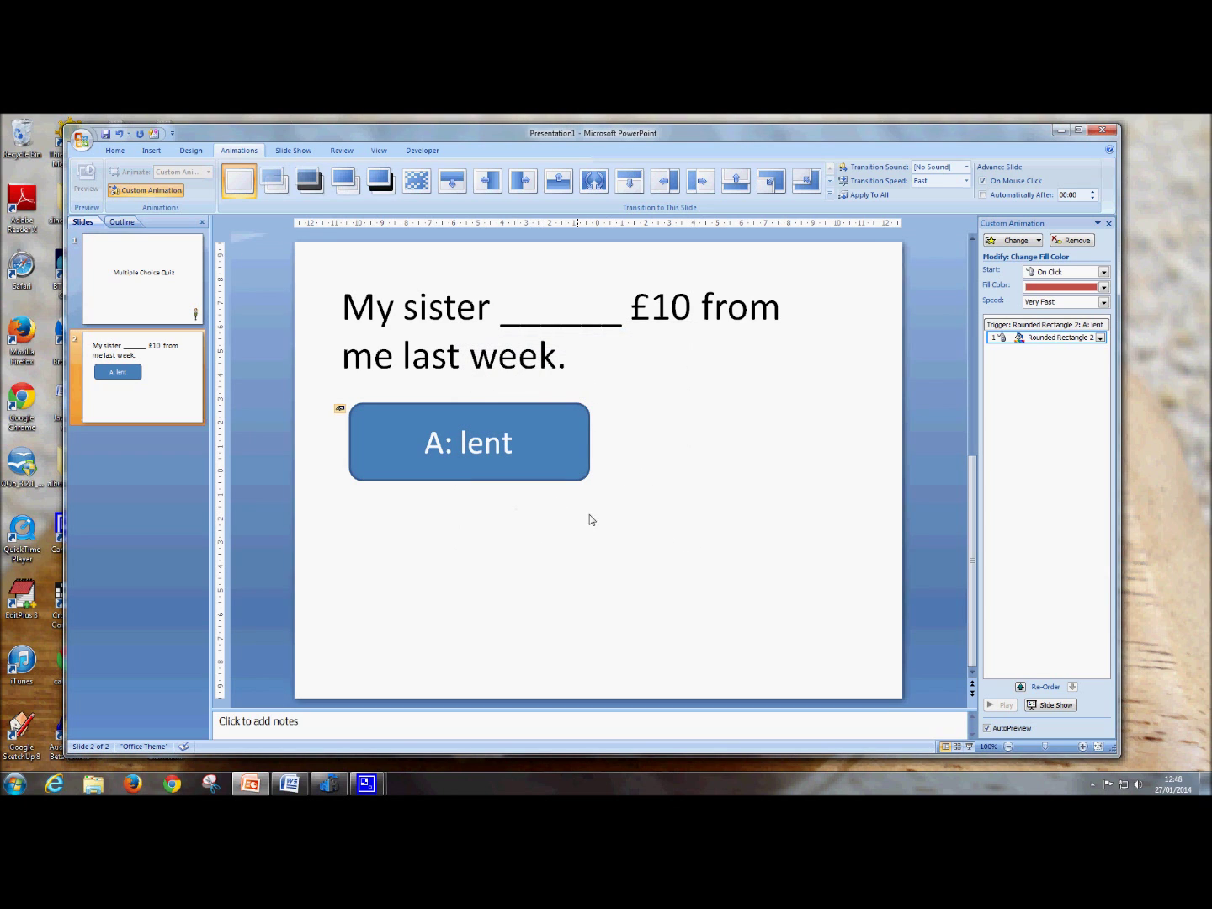
Copy the A: lent button and paste three copies onto slide 2
left_click(542, 464)
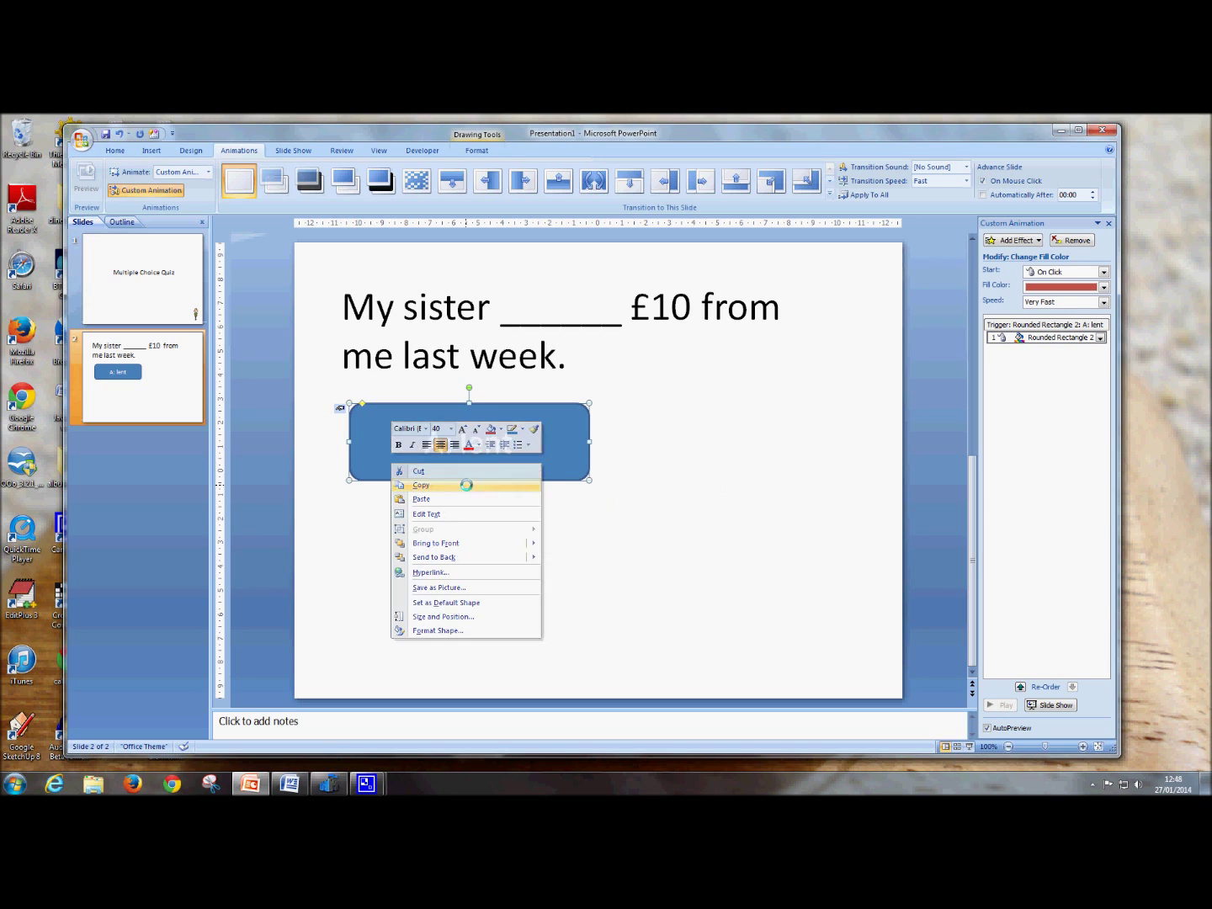
left_click(716, 563)
right_click(644, 489)
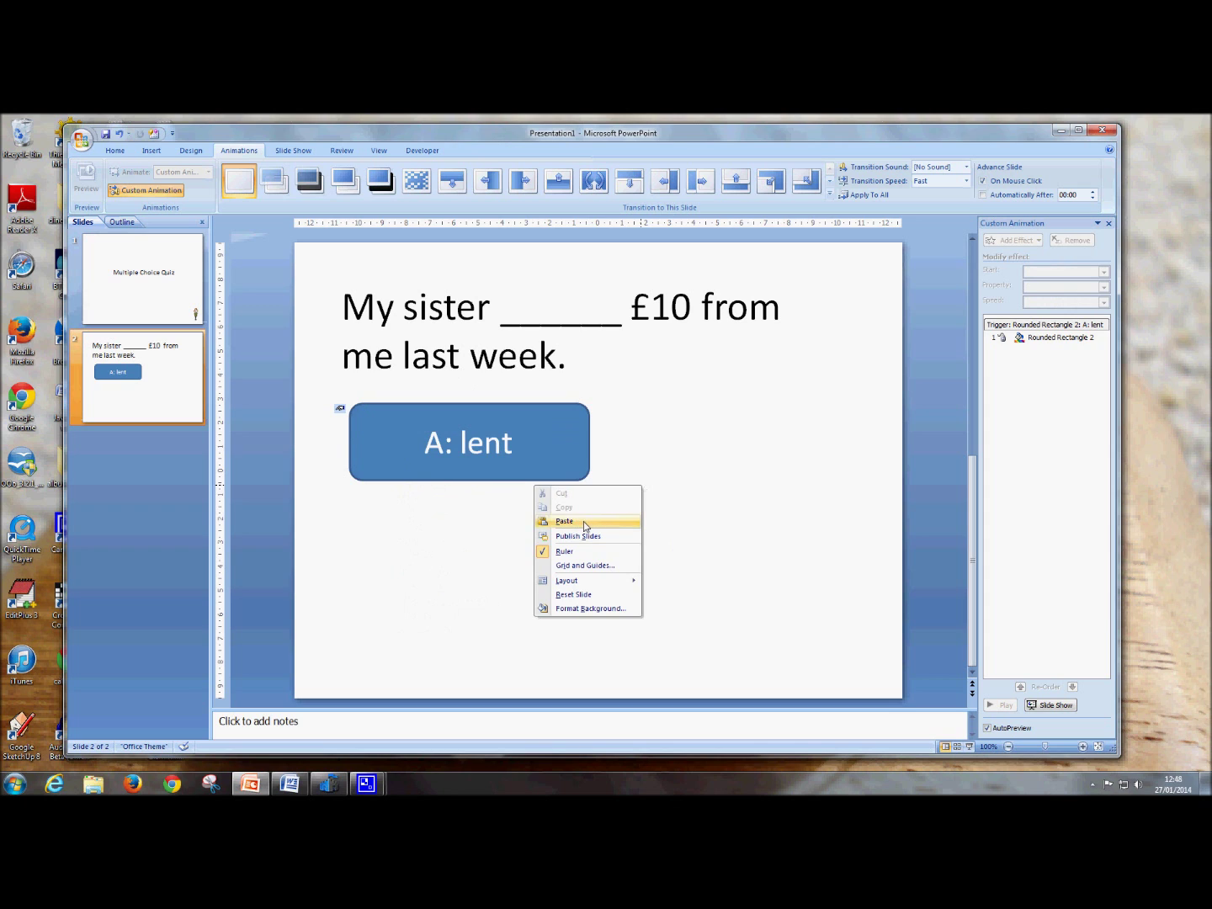
left_click(582, 520)
right_click(707, 454)
left_click(665, 489)
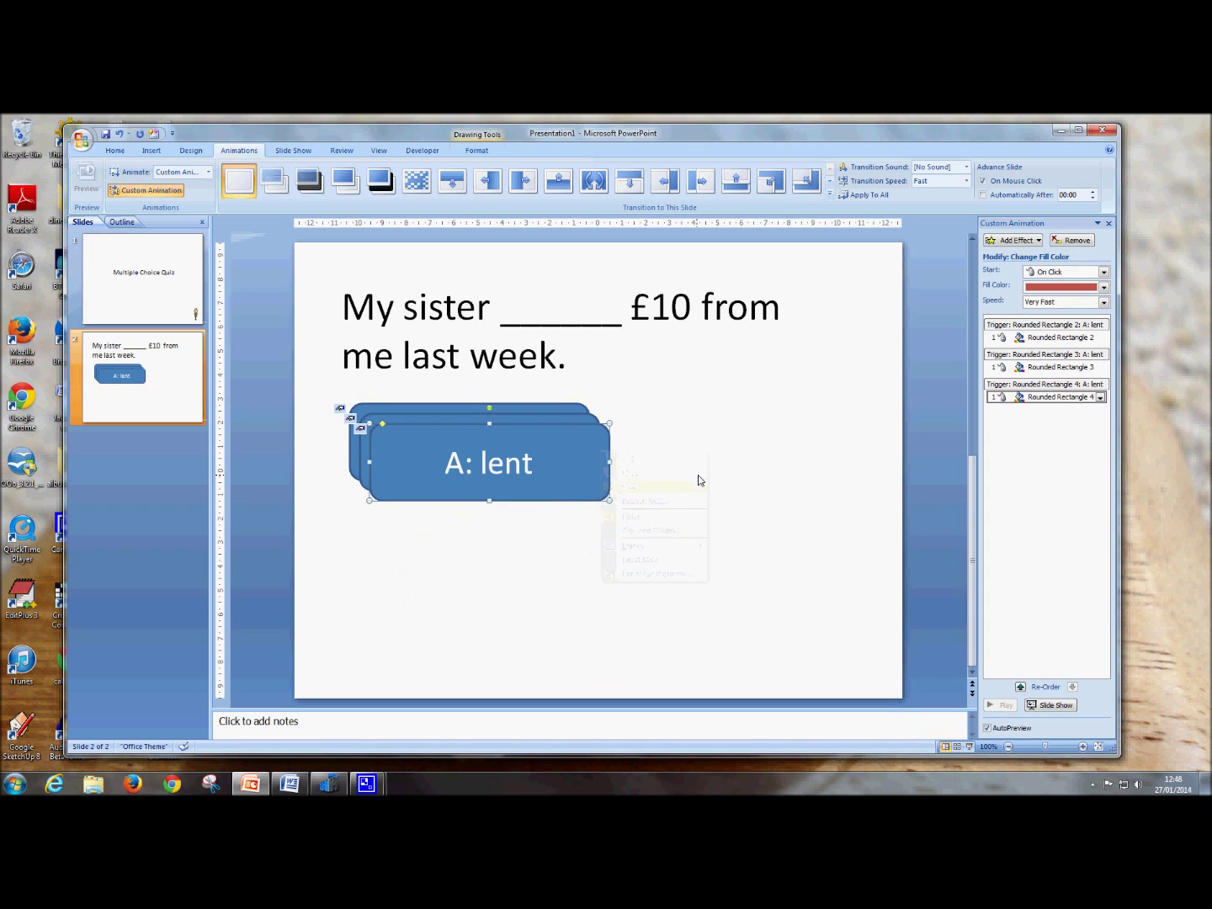
right_click(699, 477)
left_click(652, 508)
Arrange the four answer buttons into a two-by-two grid
left_click_drag(542, 502, 514, 573)
left_click_drag(579, 496, 808, 476)
left_click(588, 495)
left_click_drag(589, 495, 803, 573)
left_click(743, 631)
left_click(761, 450)
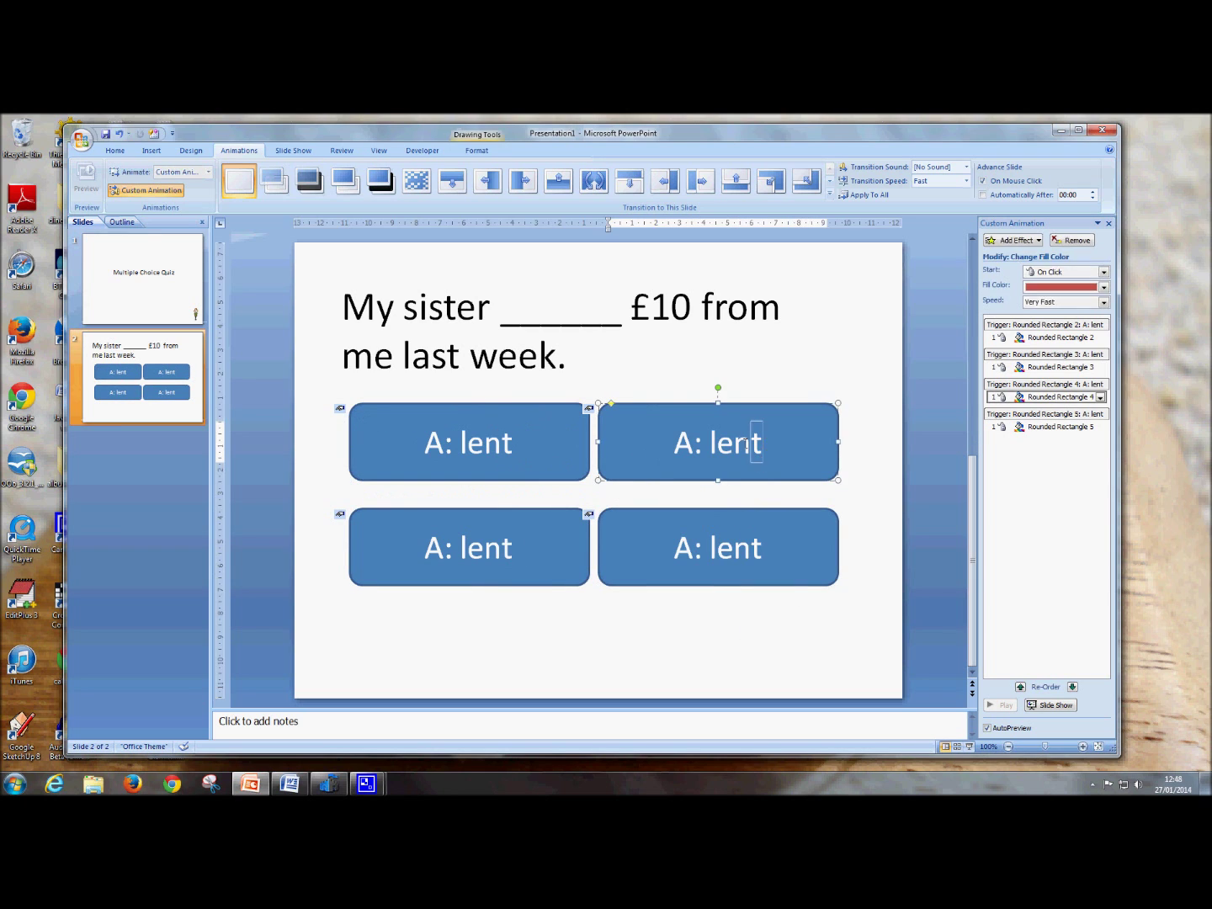
Relabel the copied buttons 'B: borrowed', 'C: paid' and 'D: gave'
triple_click(673, 453)
type("B:")
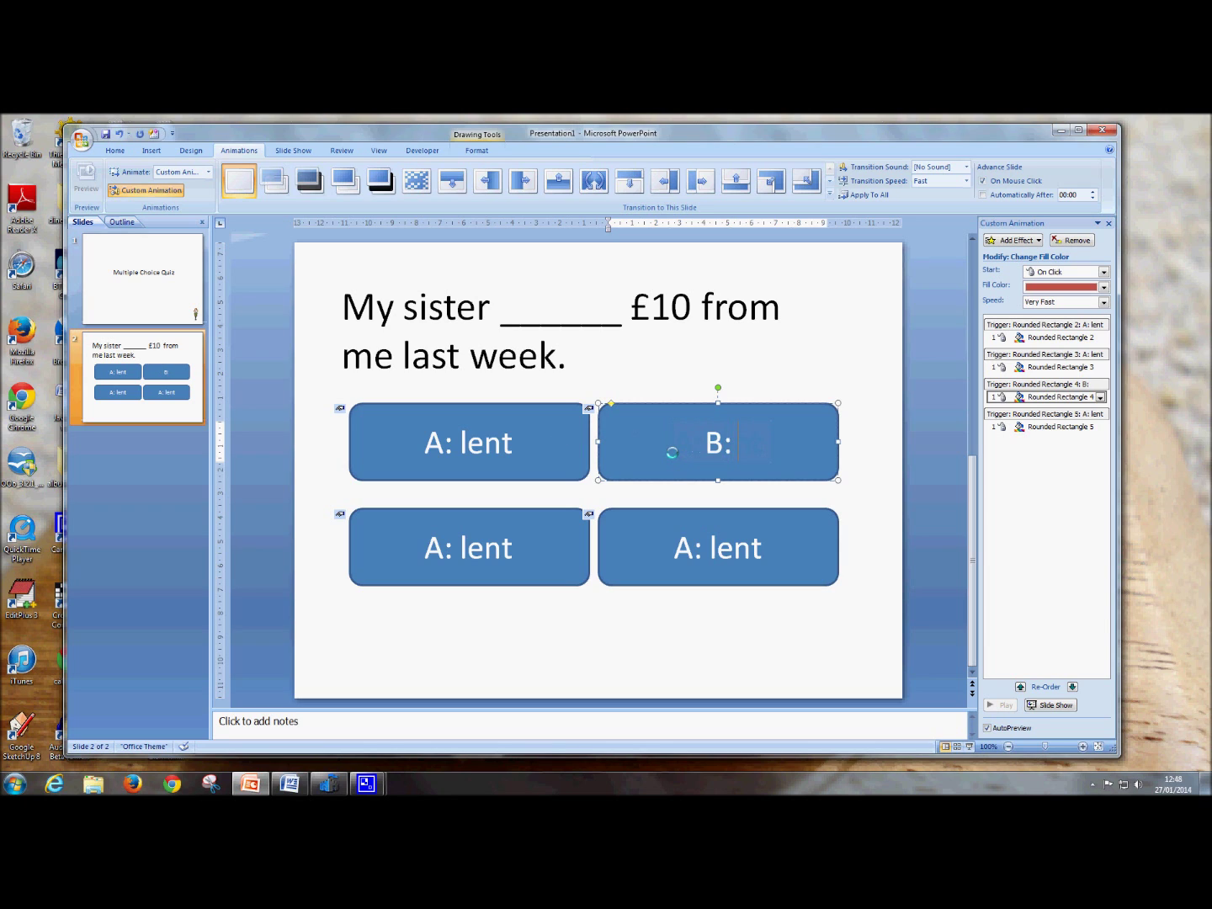
type(" borrowed")
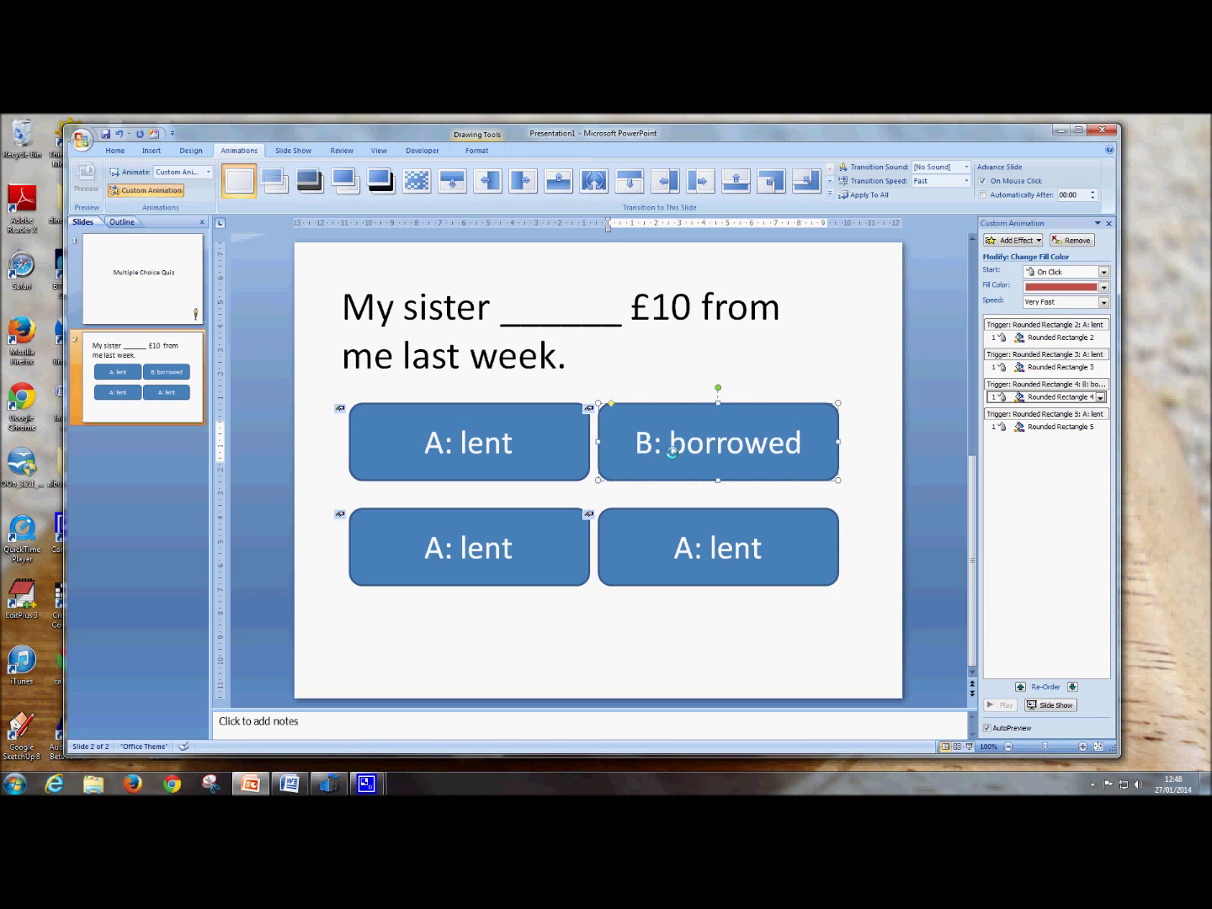
left_click(427, 548)
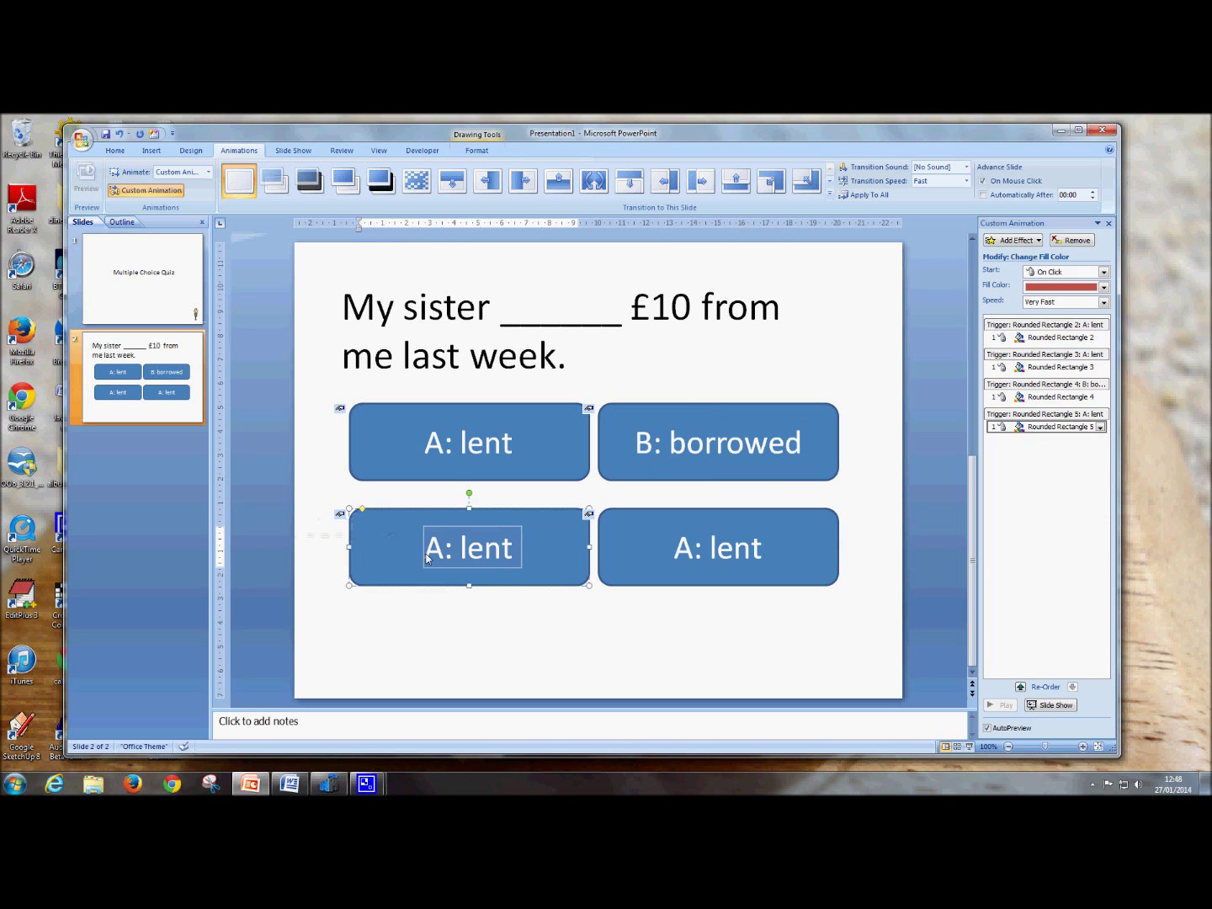
triple_click(426, 555)
type("C: paid")
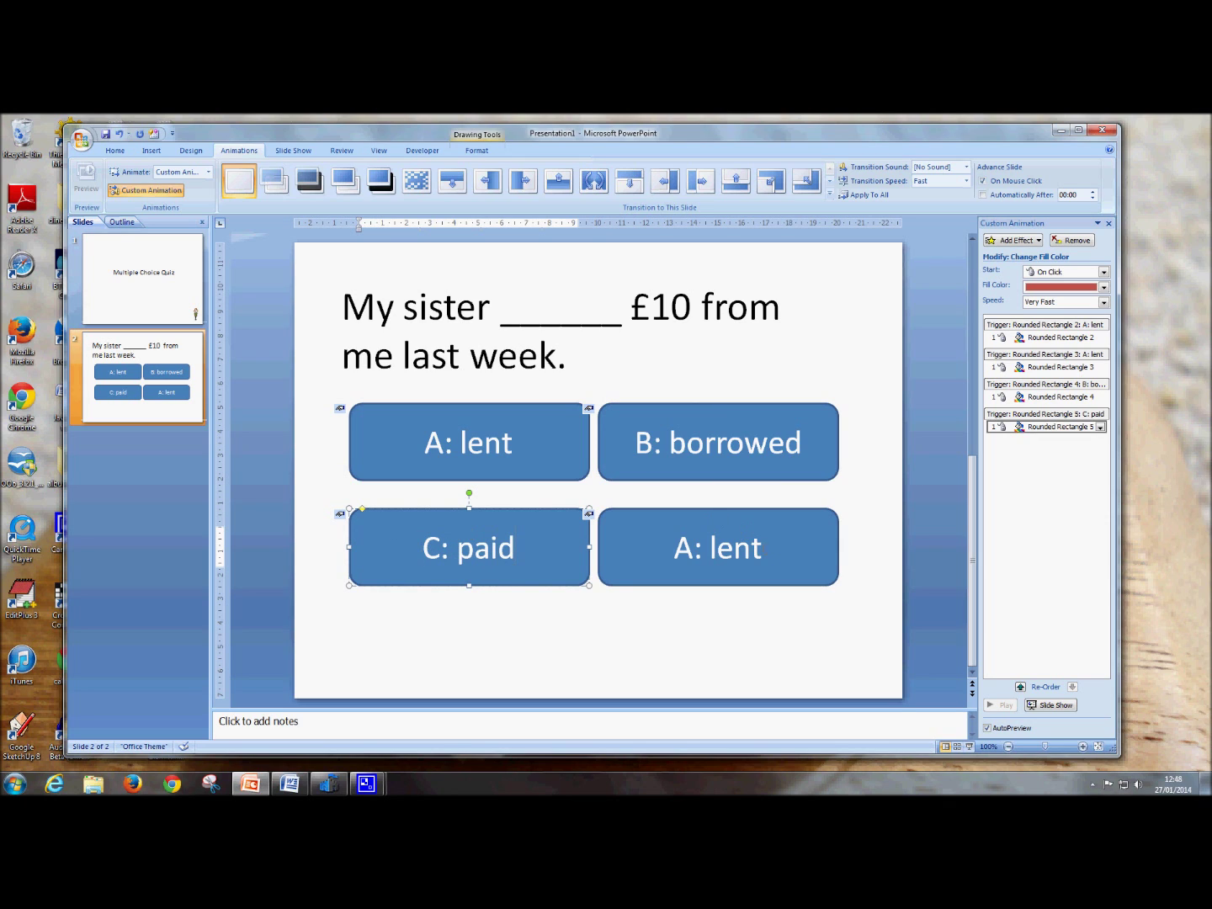
triple_click(749, 550)
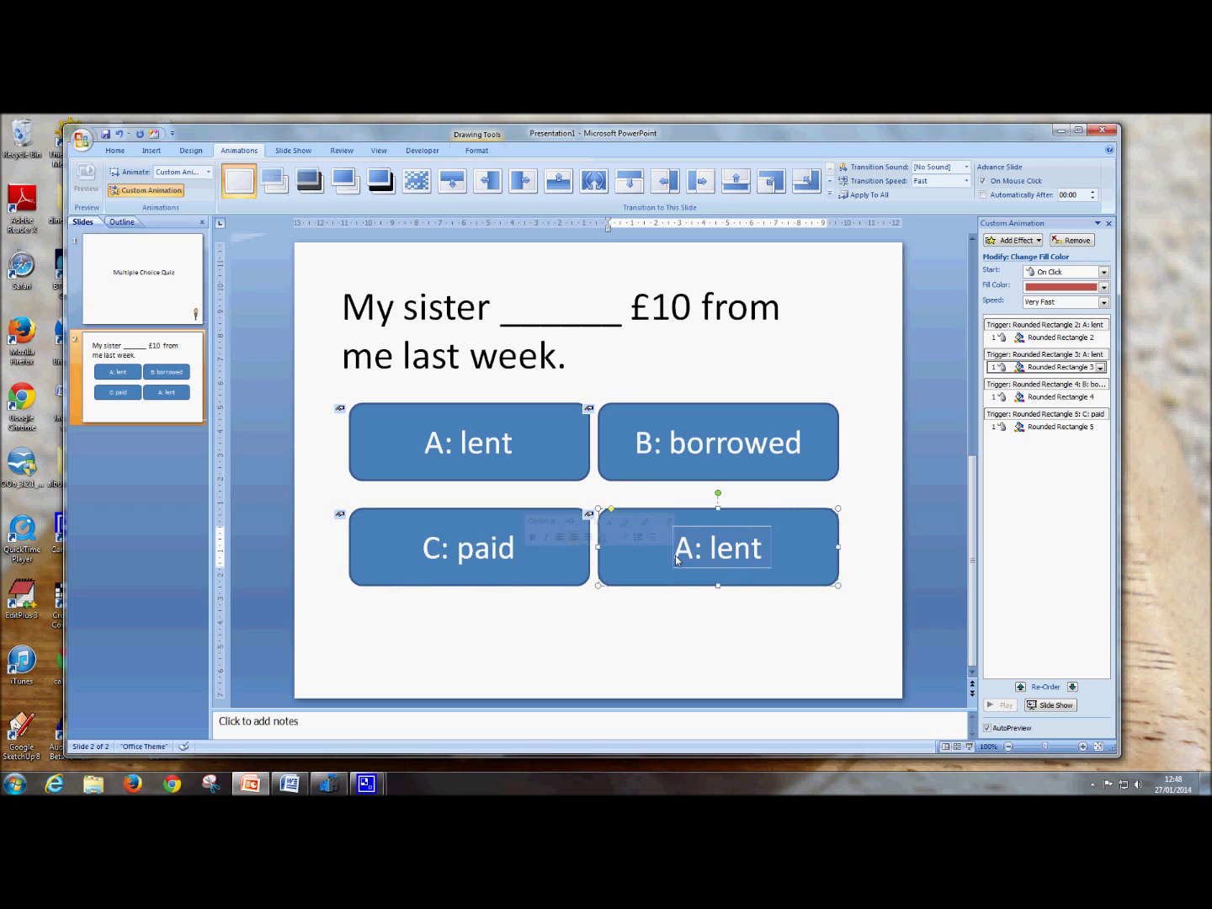
type("D: gave")
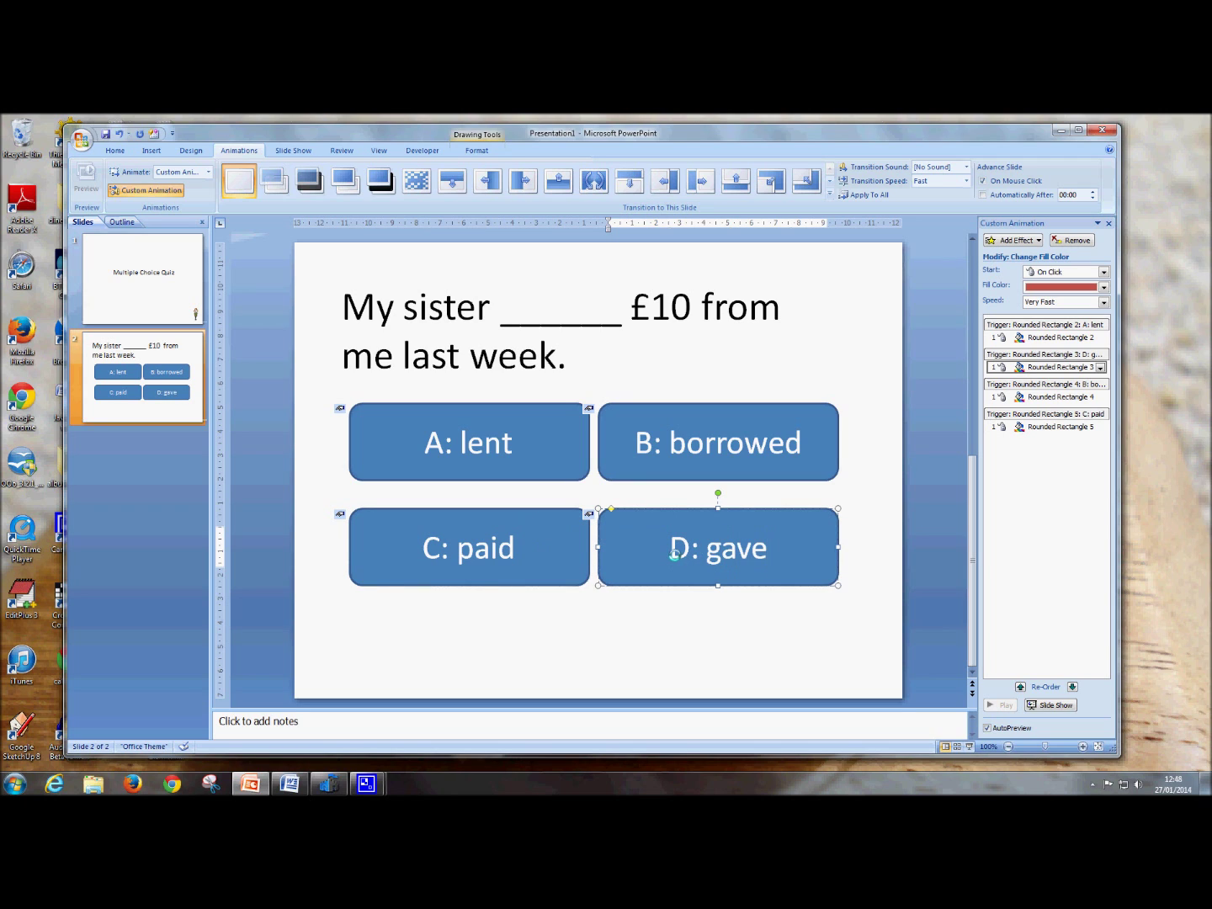
left_click(671, 631)
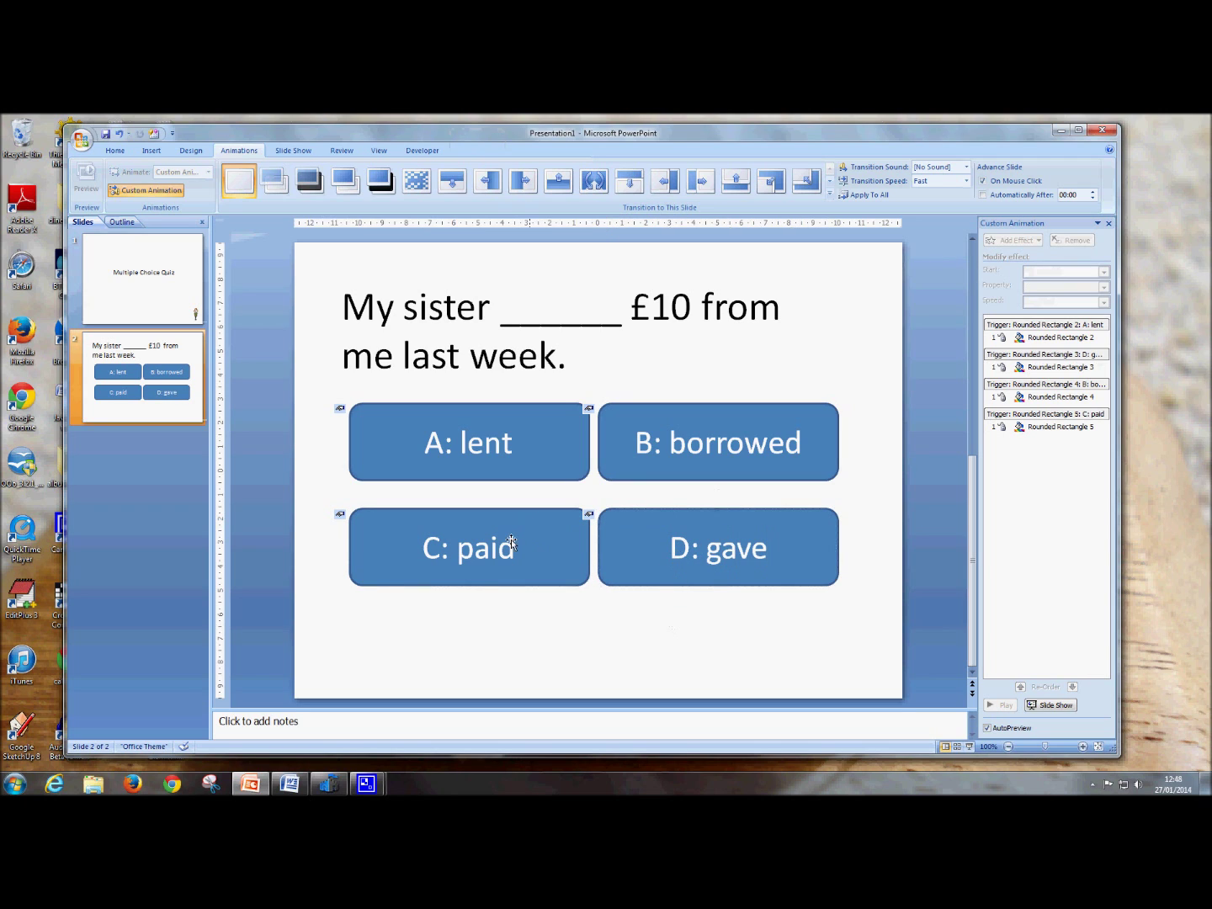
Set the B: borrowed effect's fill colour to green from the Standard colour palette
left_click(518, 469)
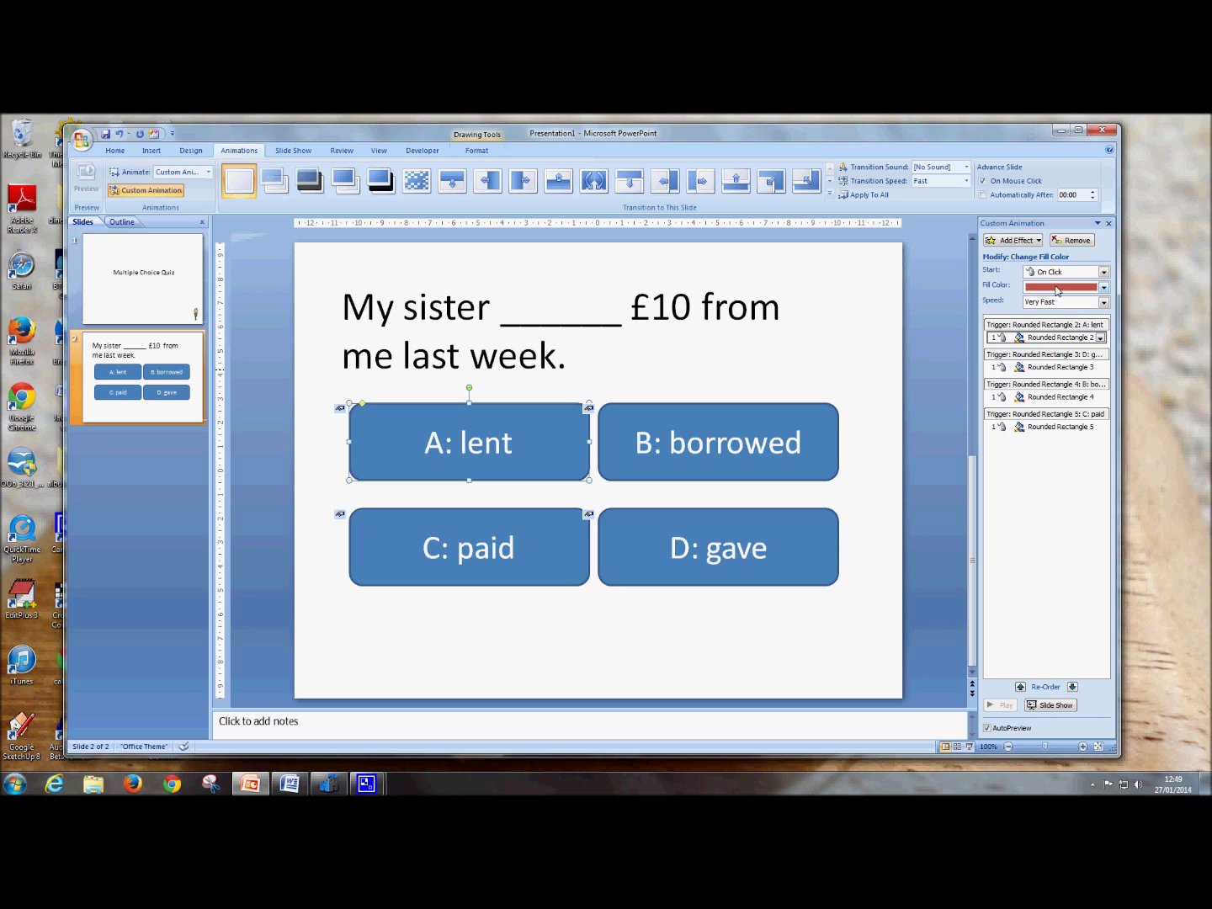
left_click(513, 574)
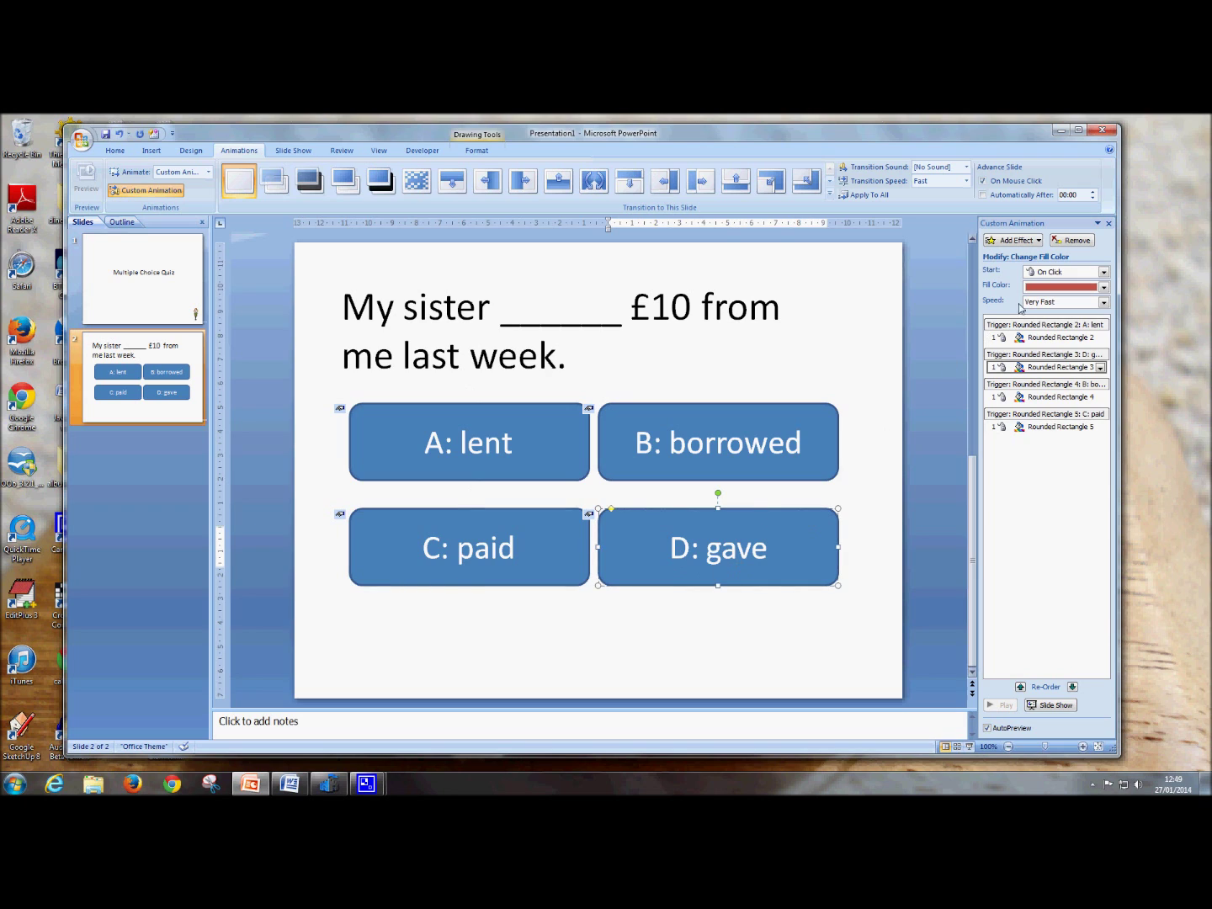
left_click(705, 475)
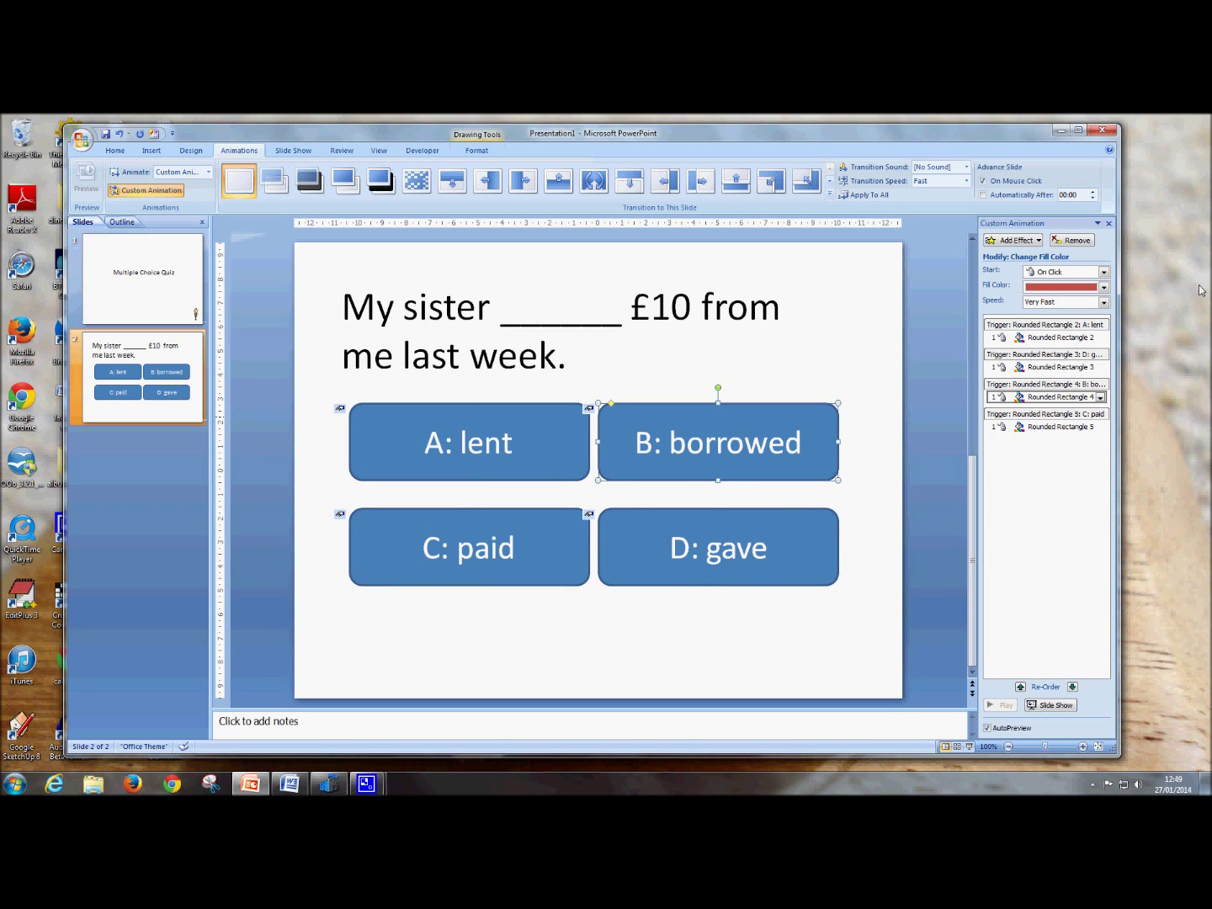
left_click(1104, 289)
left_click(1034, 319)
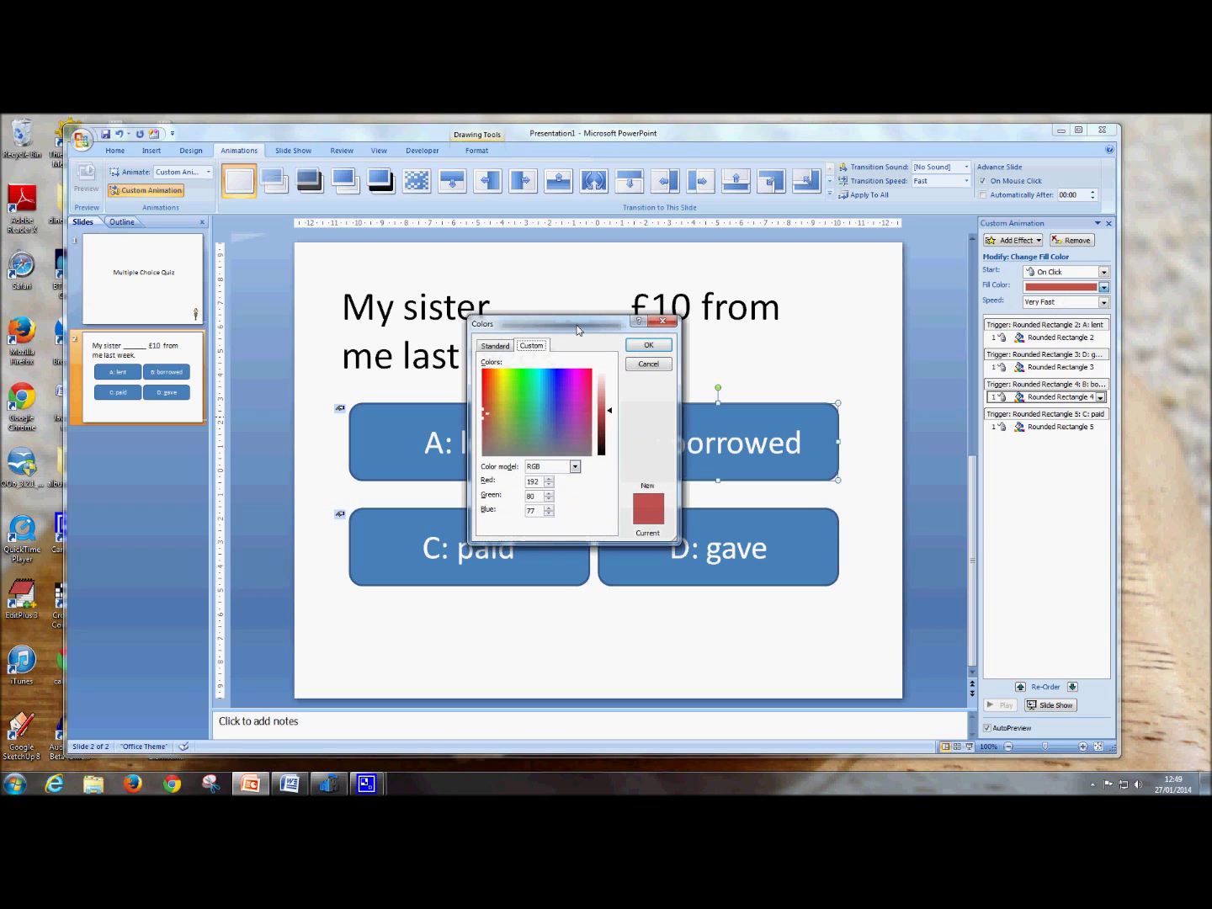
left_click(495, 346)
left_click(504, 421)
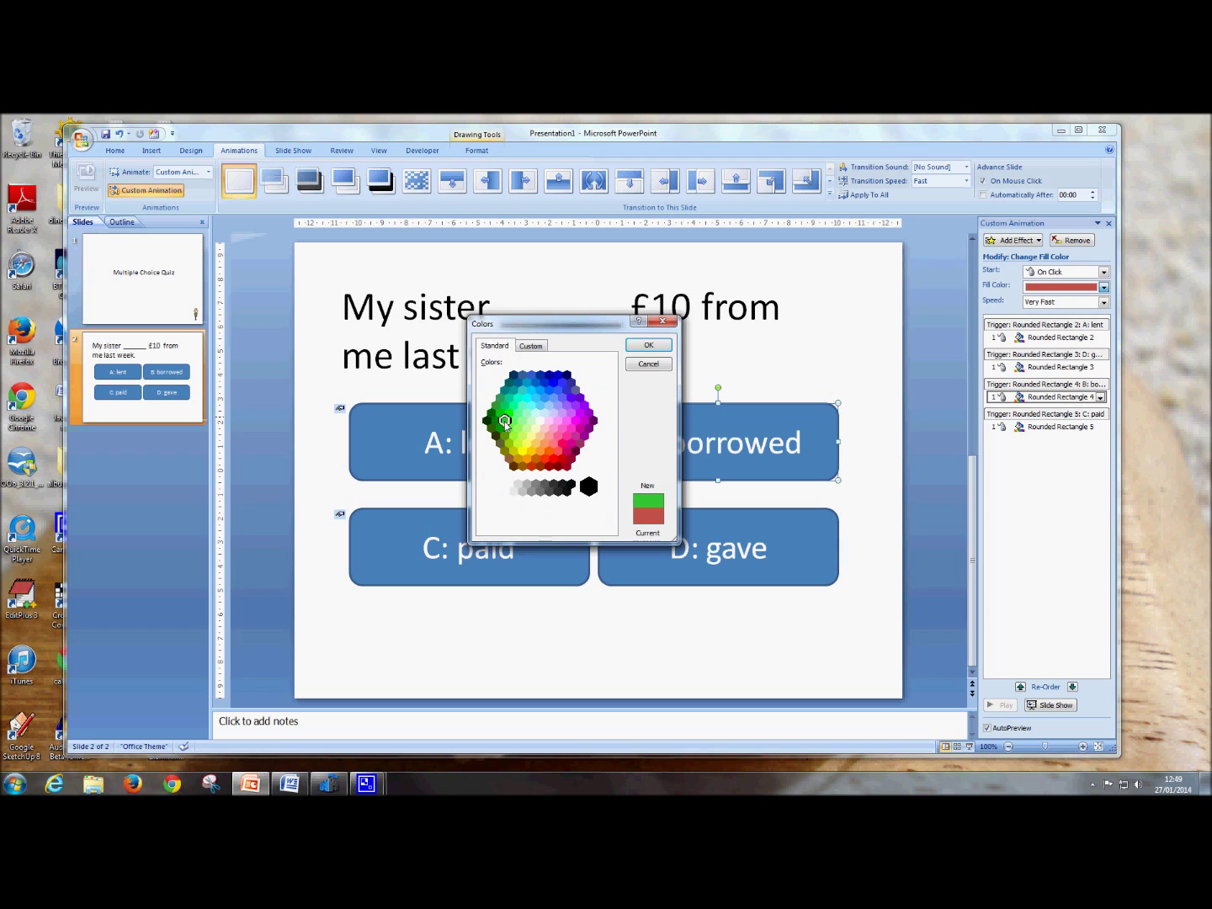
left_click(648, 345)
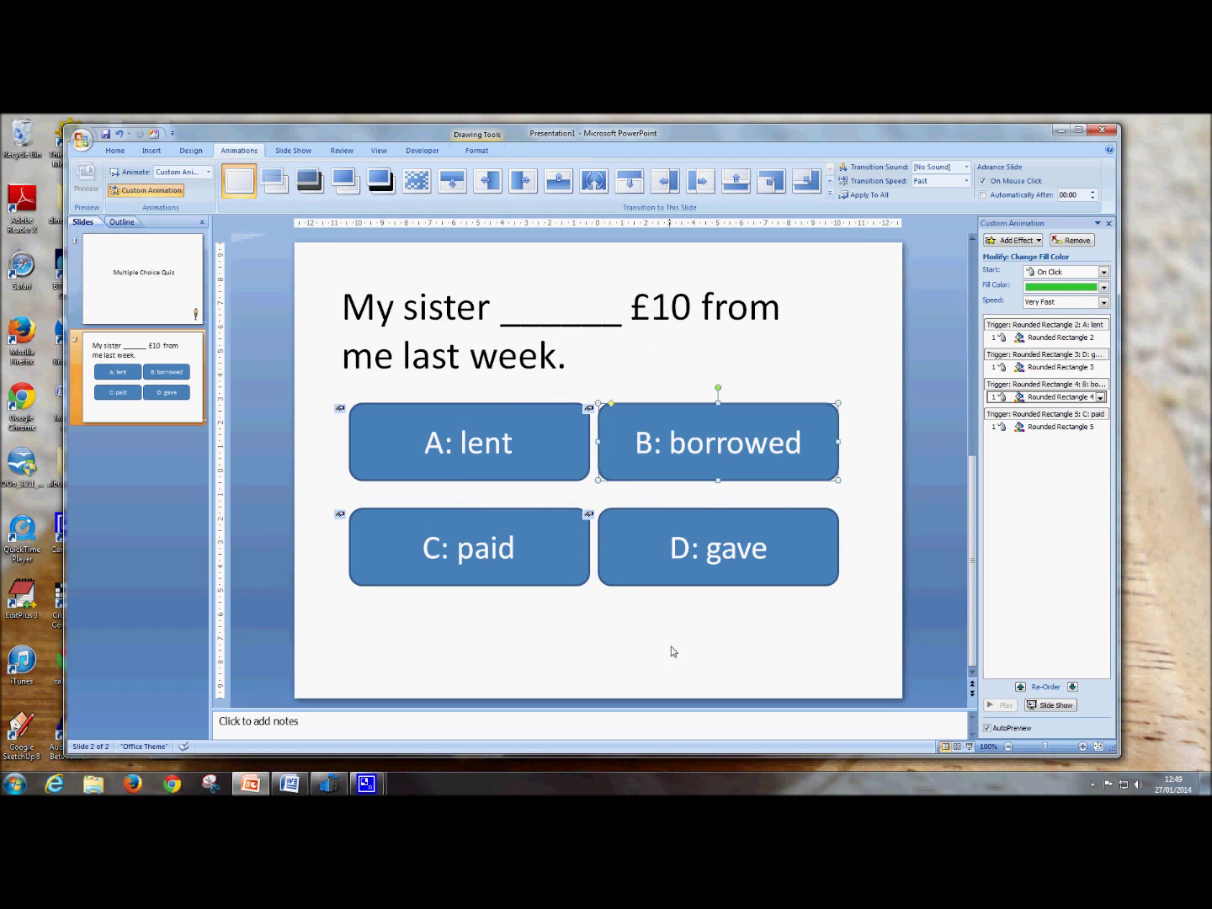
left_click(675, 652)
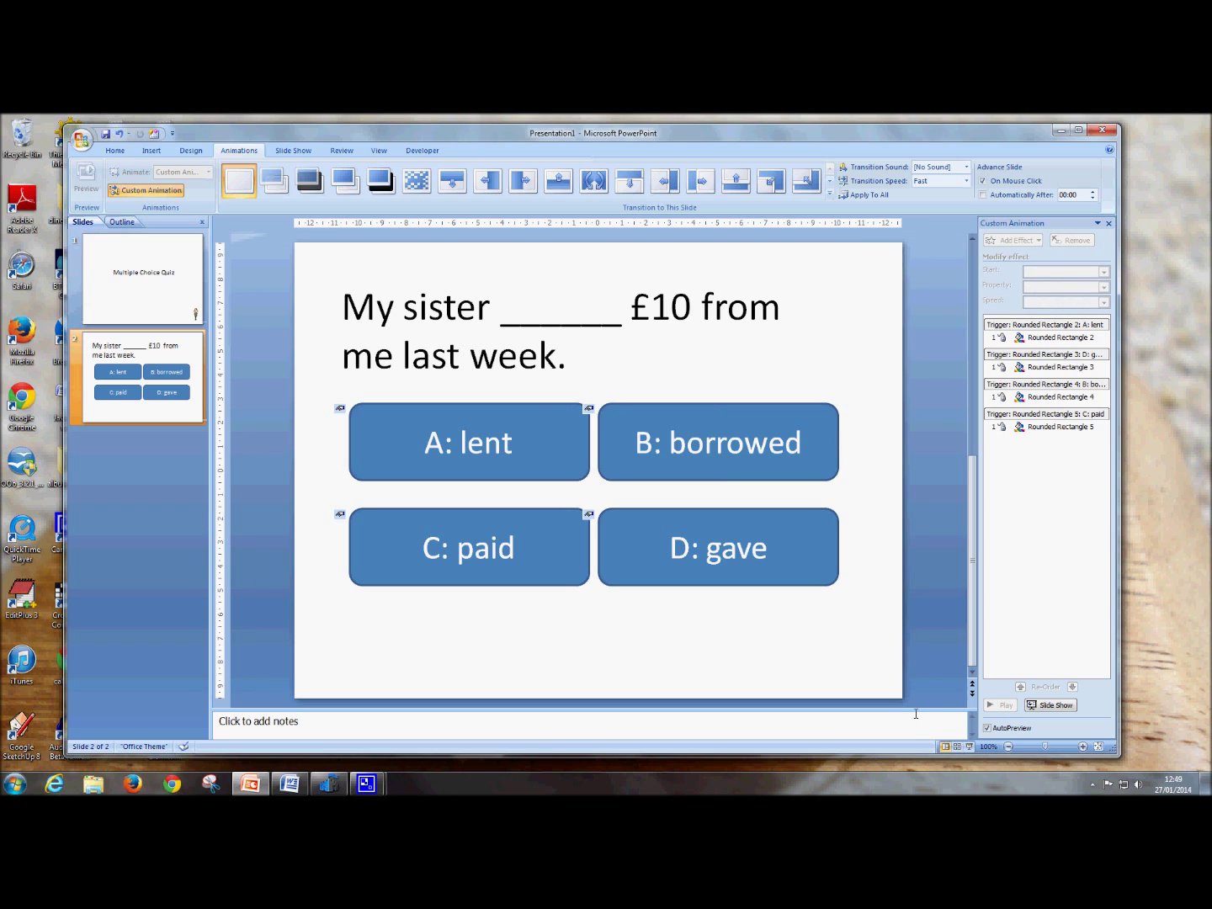
key("F5")
left_click(853, 669)
left_click(499, 571)
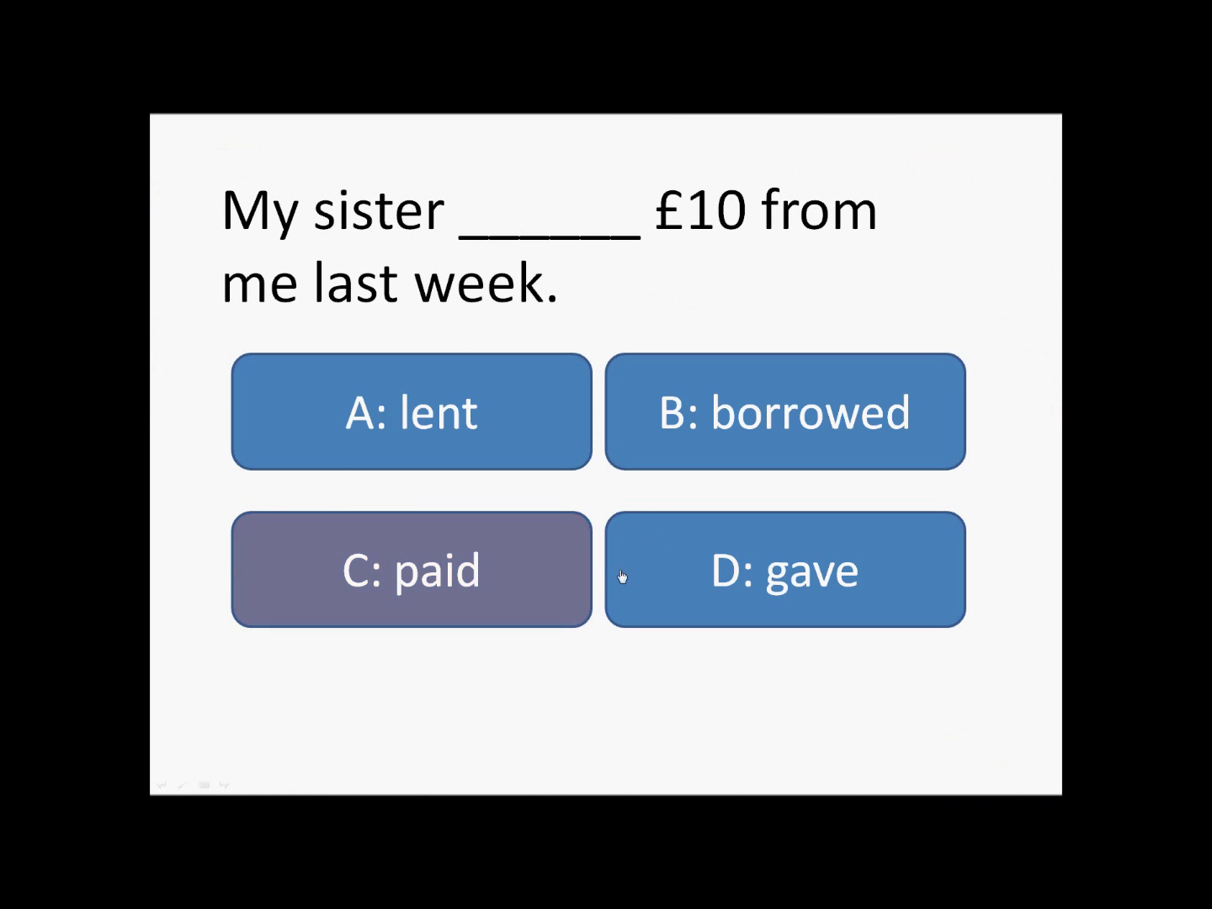
left_click(648, 451)
left_click(513, 451)
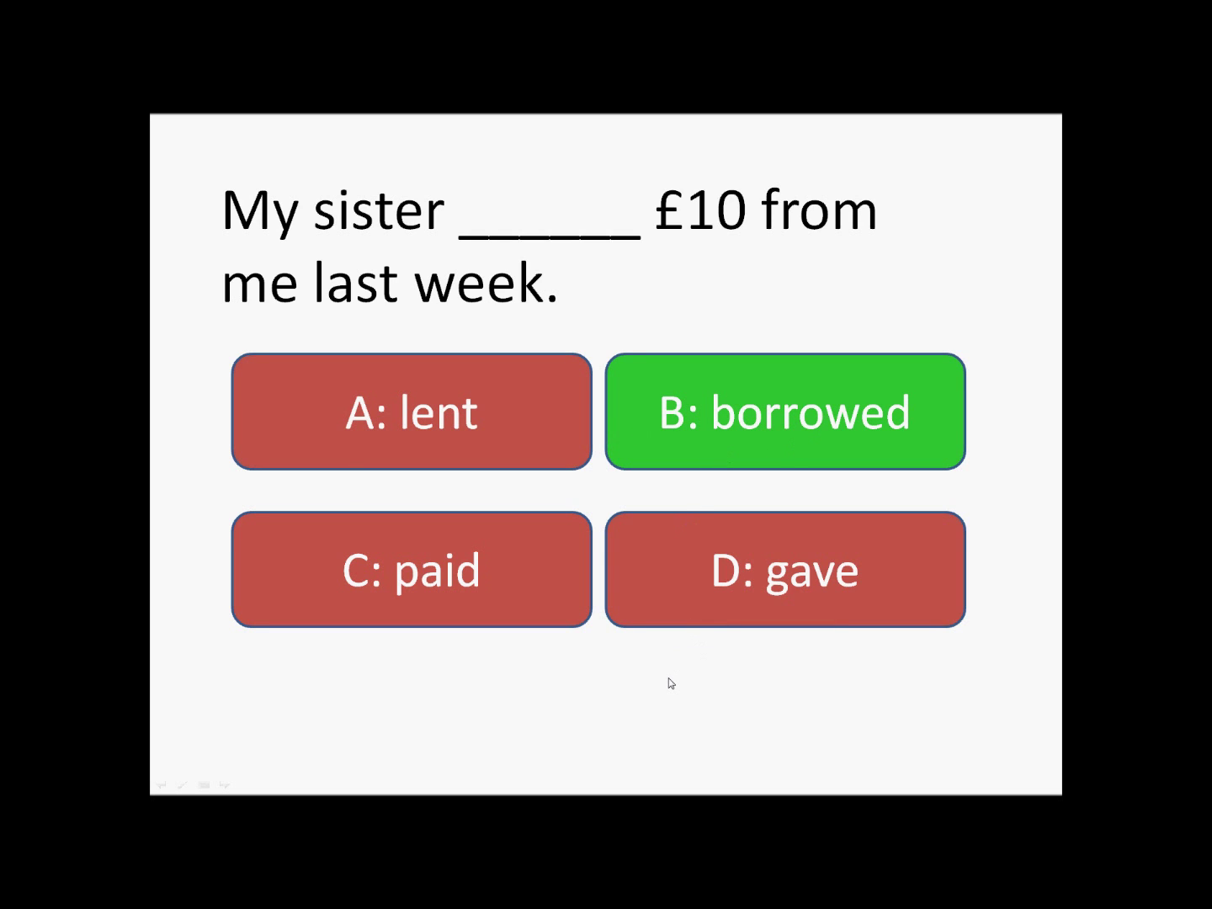
key("Escape")
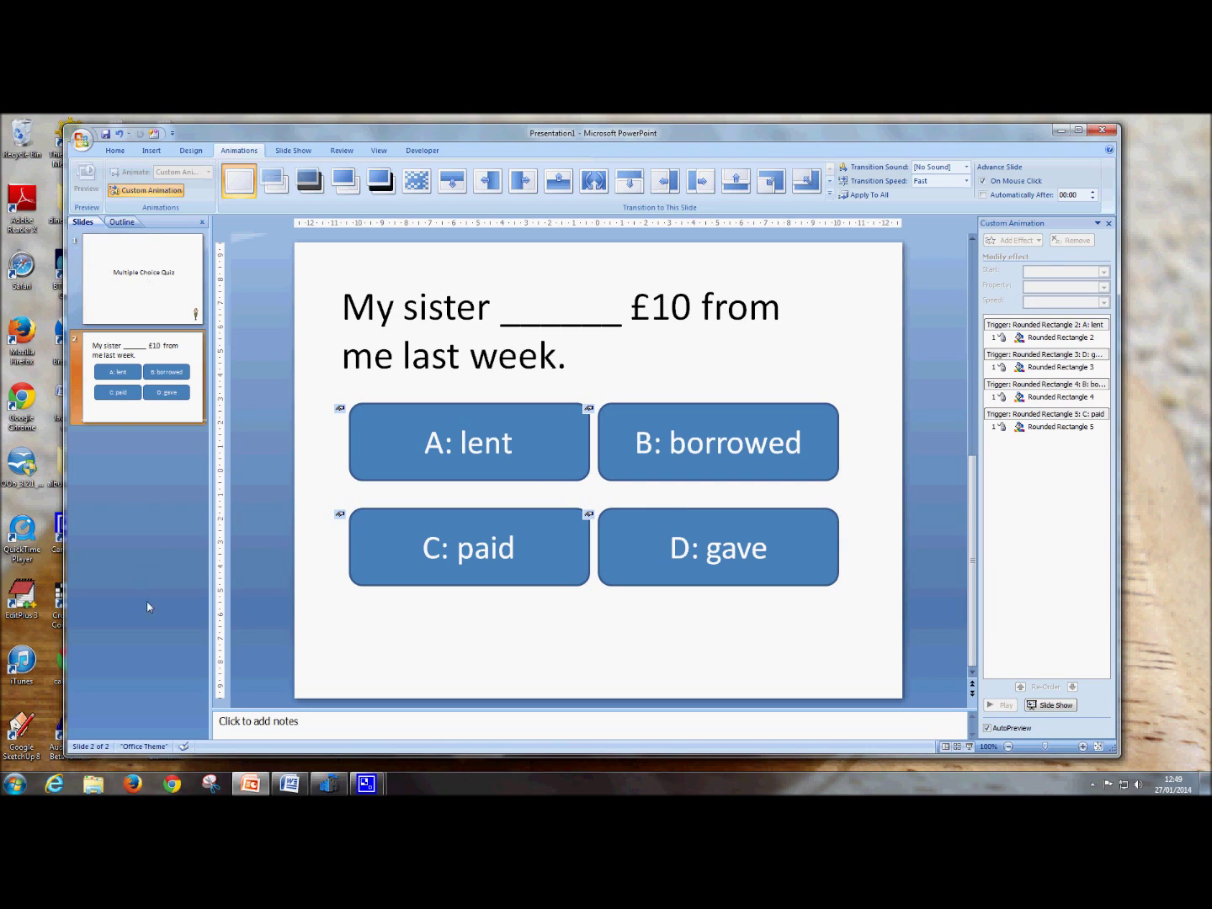
Copy slide 2 and paste it three times as slides 3, 4 and 5
right_click(117, 420)
left_click(93, 439)
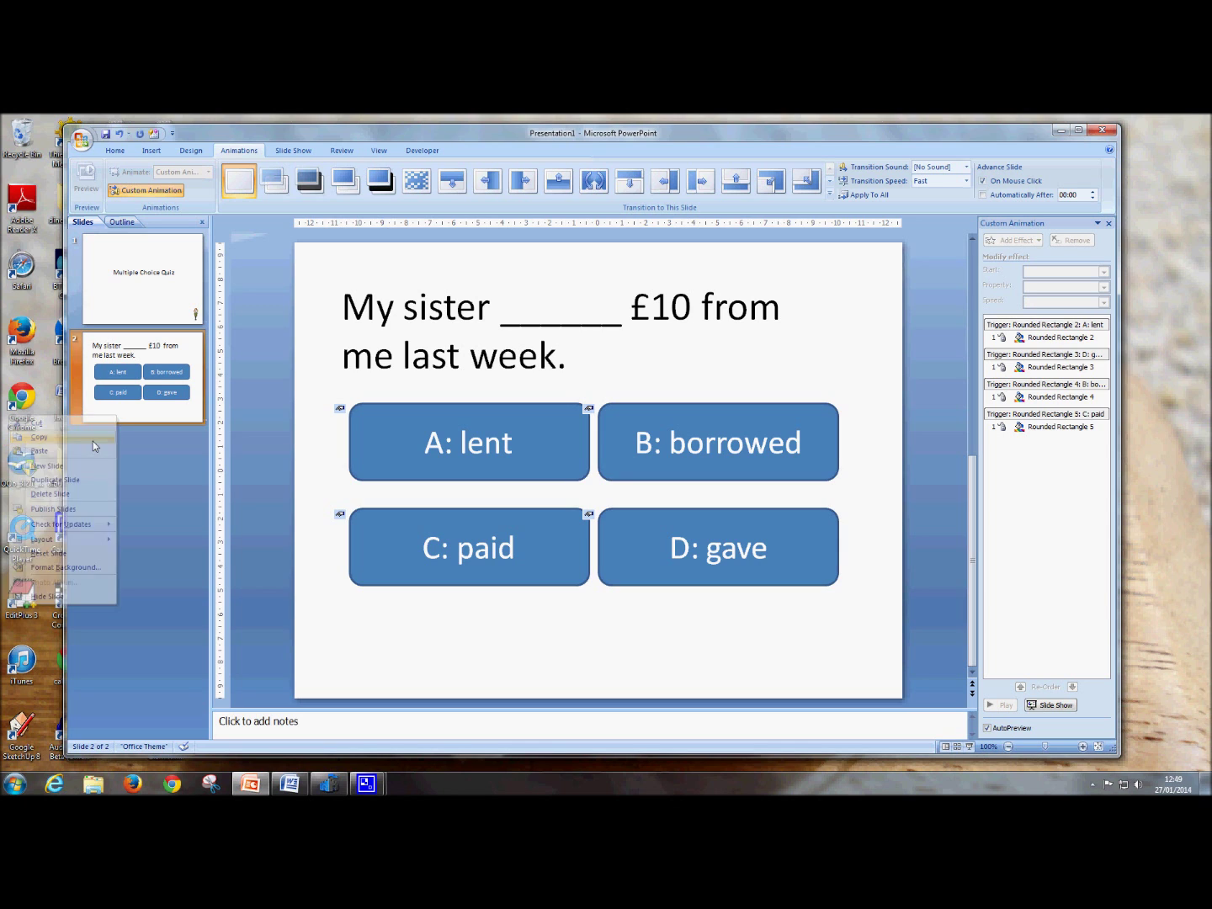
right_click(114, 459)
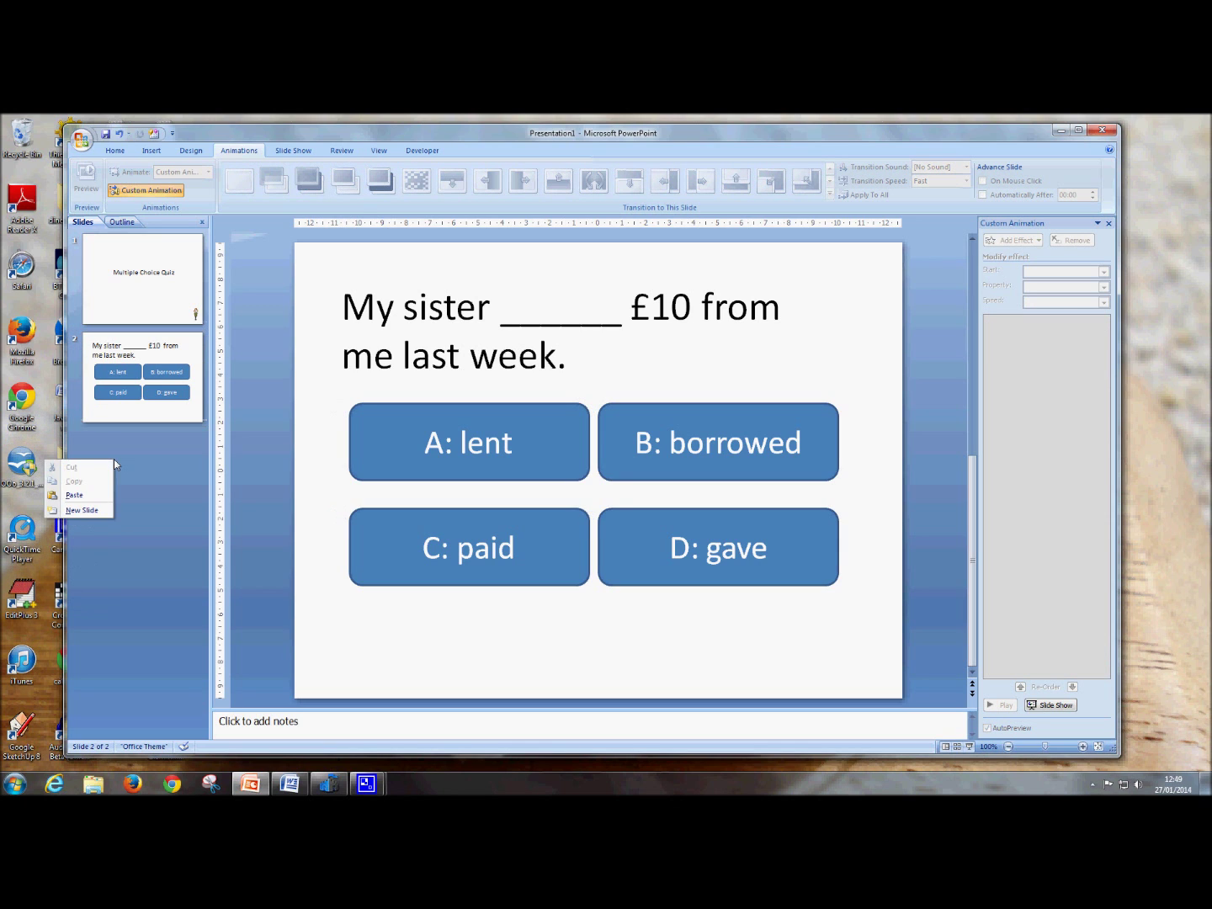
left_click(95, 495)
right_click(138, 559)
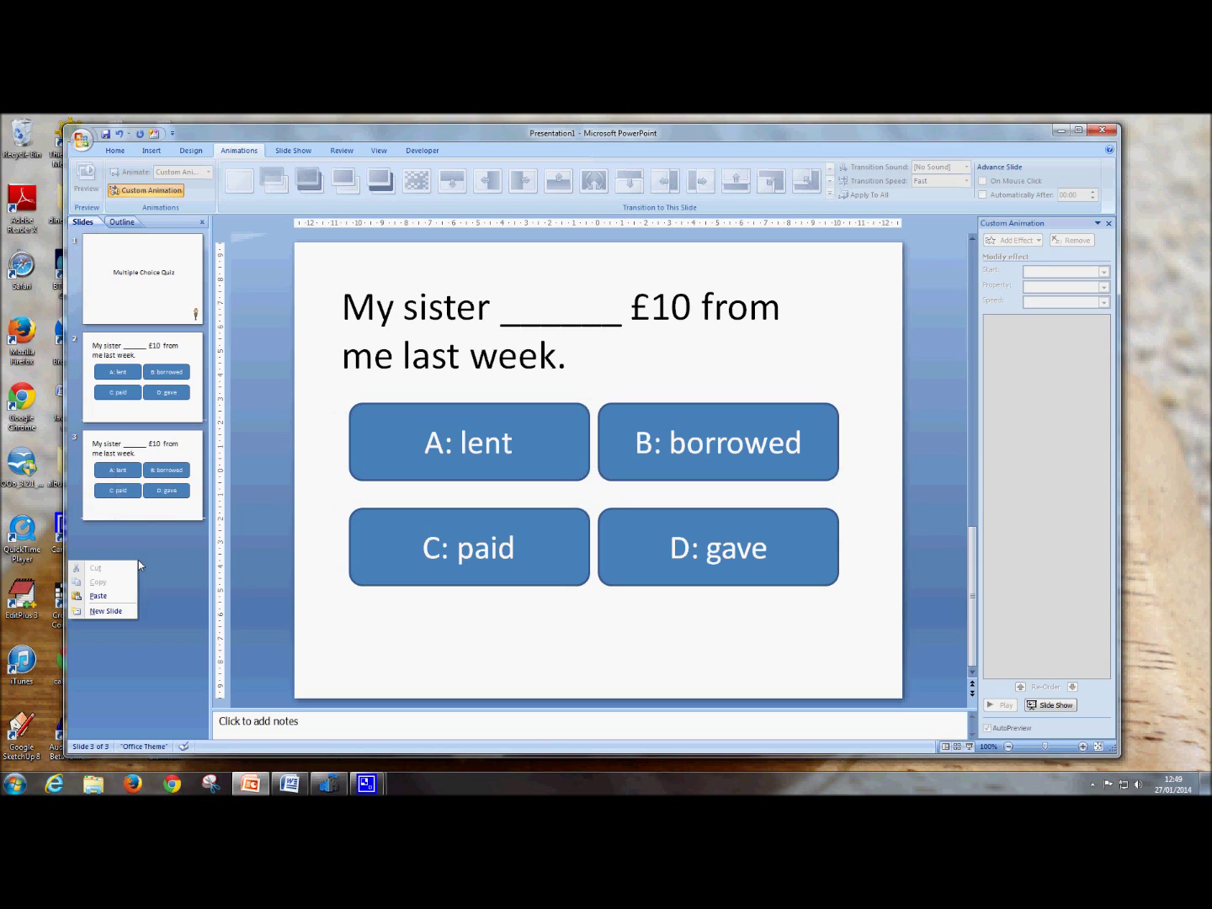
left_click(100, 596)
right_click(131, 665)
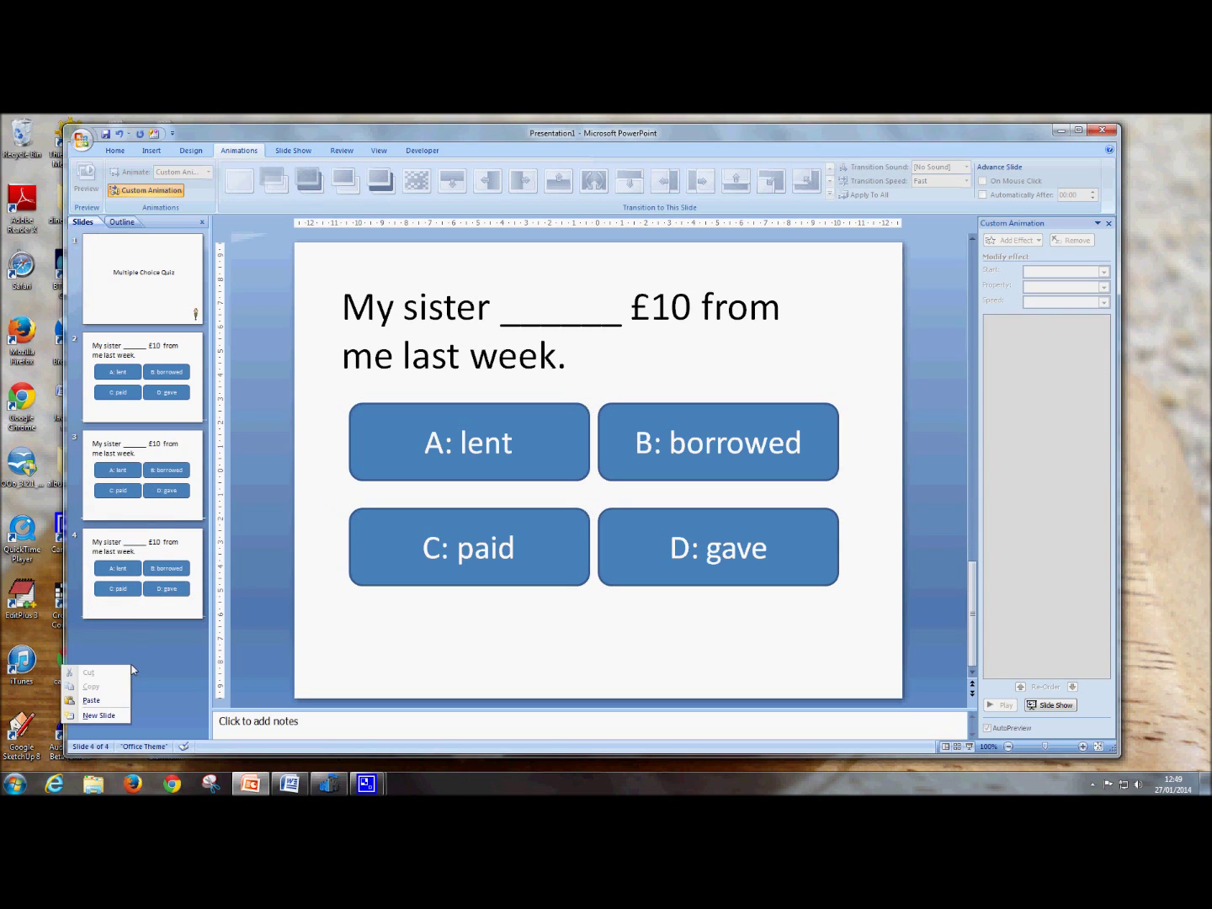
left_click(93, 703)
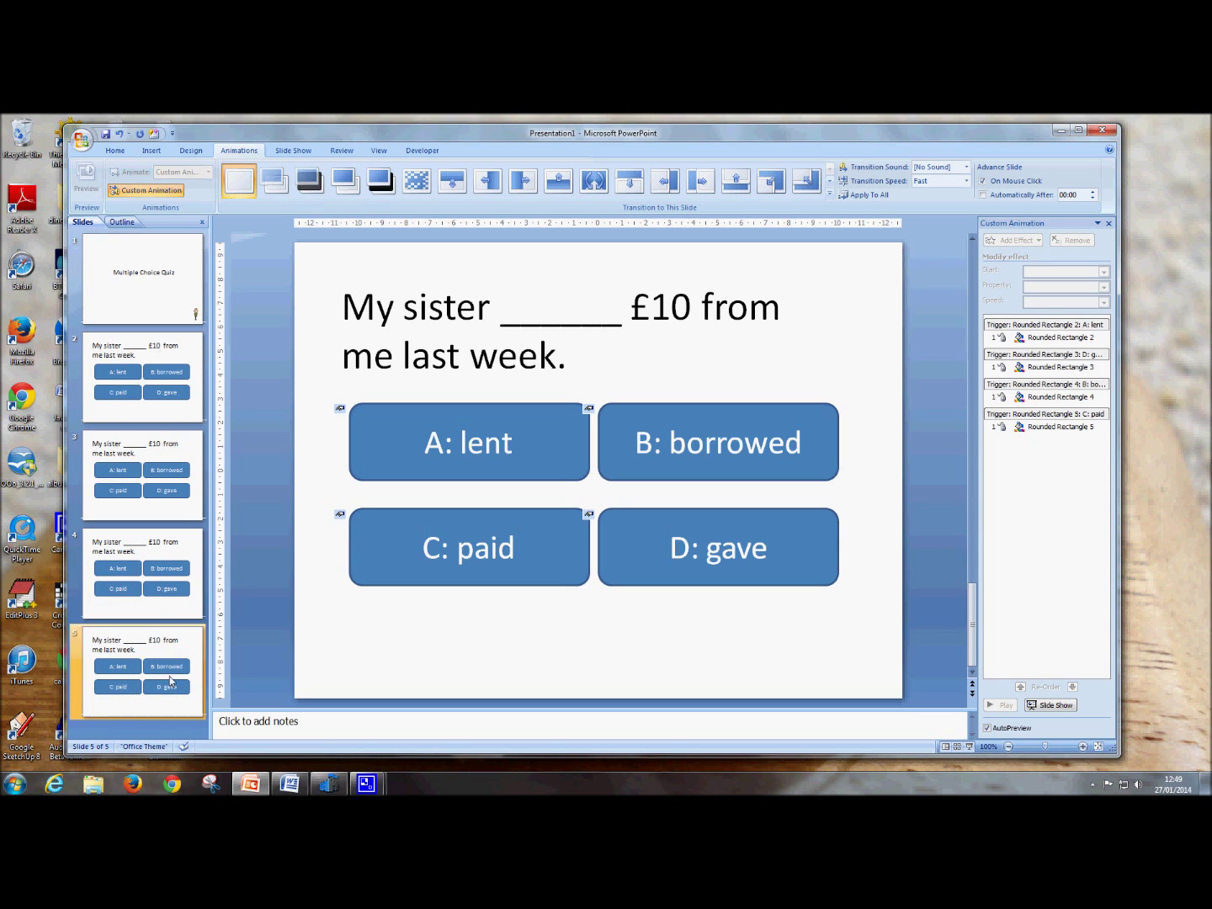
left_click(167, 504)
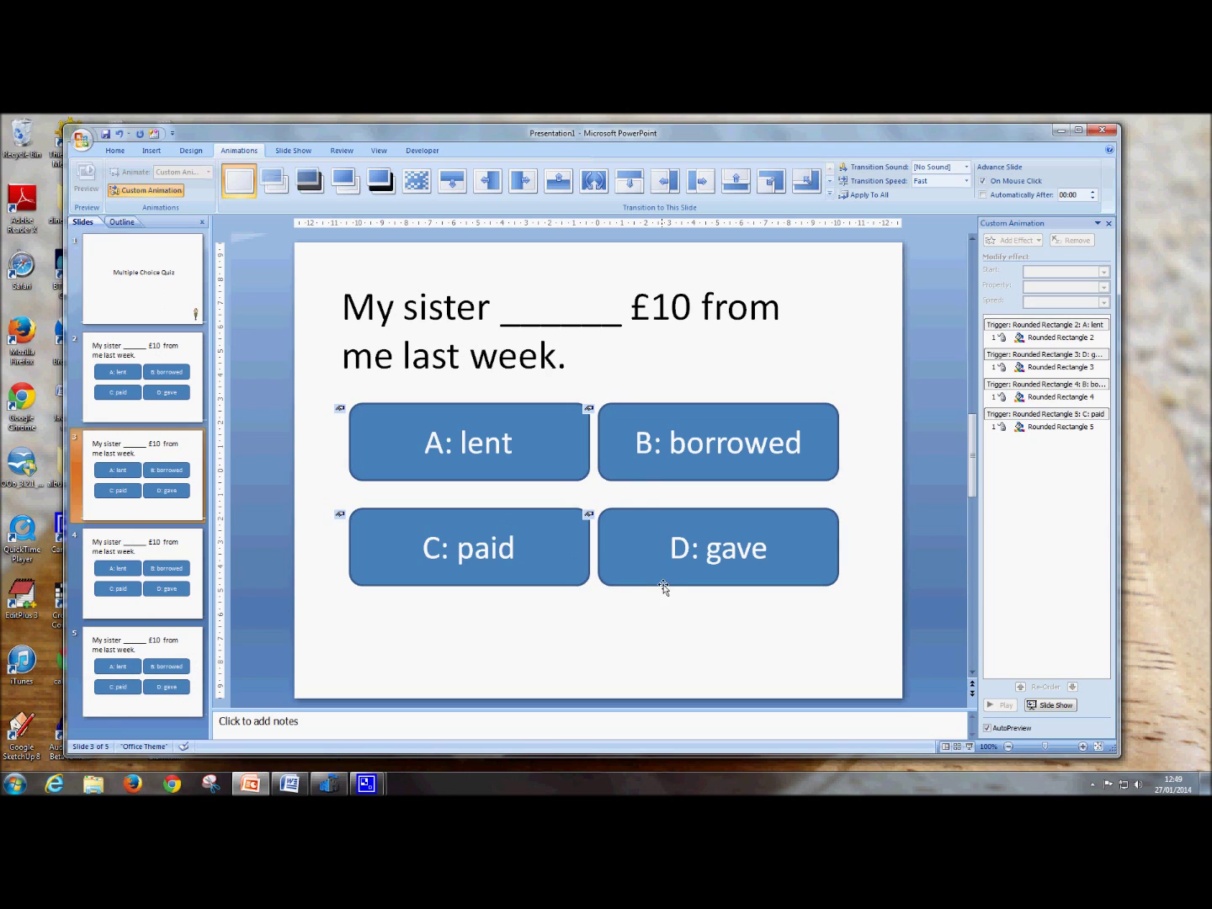
Swap the positions of the borrowed and paid answer boxes on slide 3
left_click_drag(643, 474, 391, 669)
left_click_drag(471, 547, 720, 443)
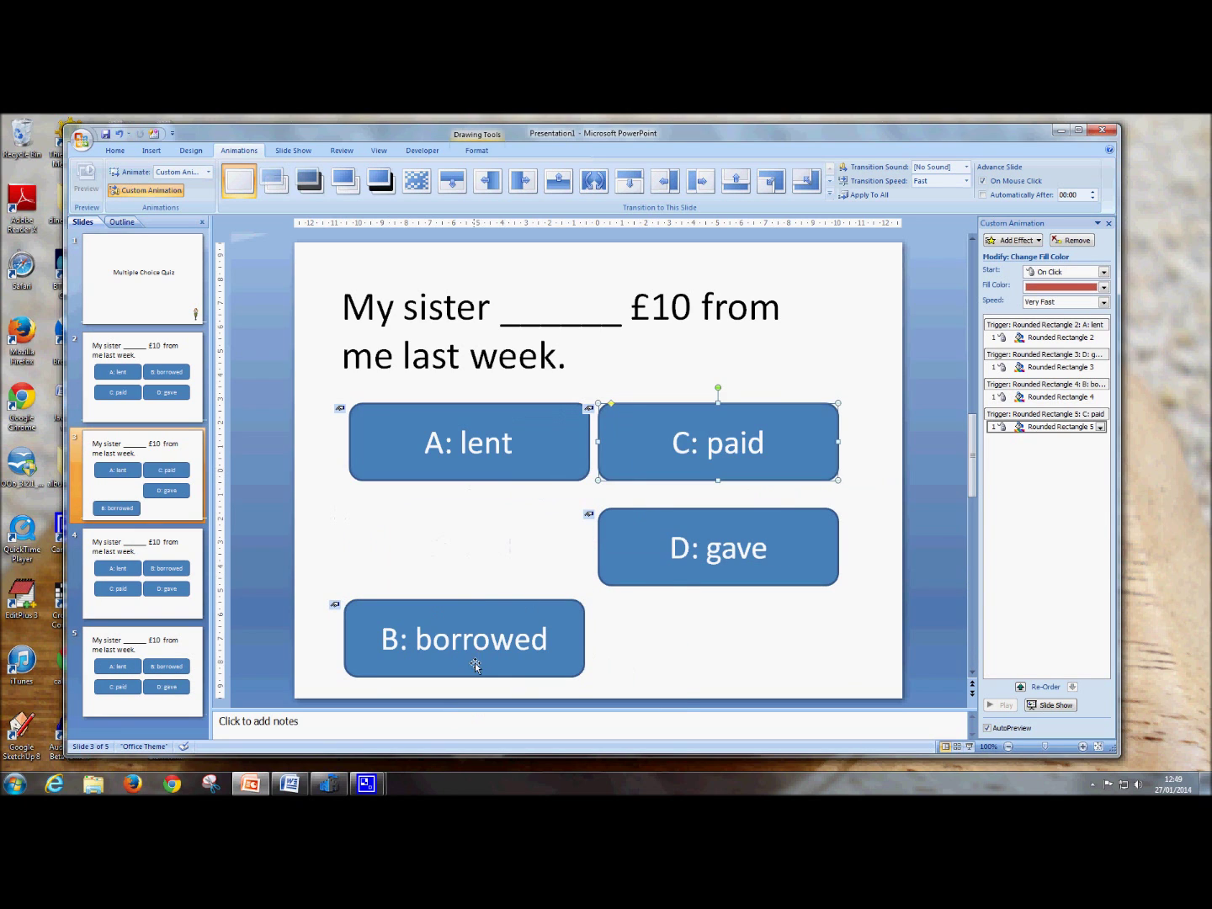
left_click_drag(526, 616, 531, 525)
Change the answer letters so they read 'C: borrowed' and 'B: paid'
left_click(402, 547)
key("BackSpace")
type("C")
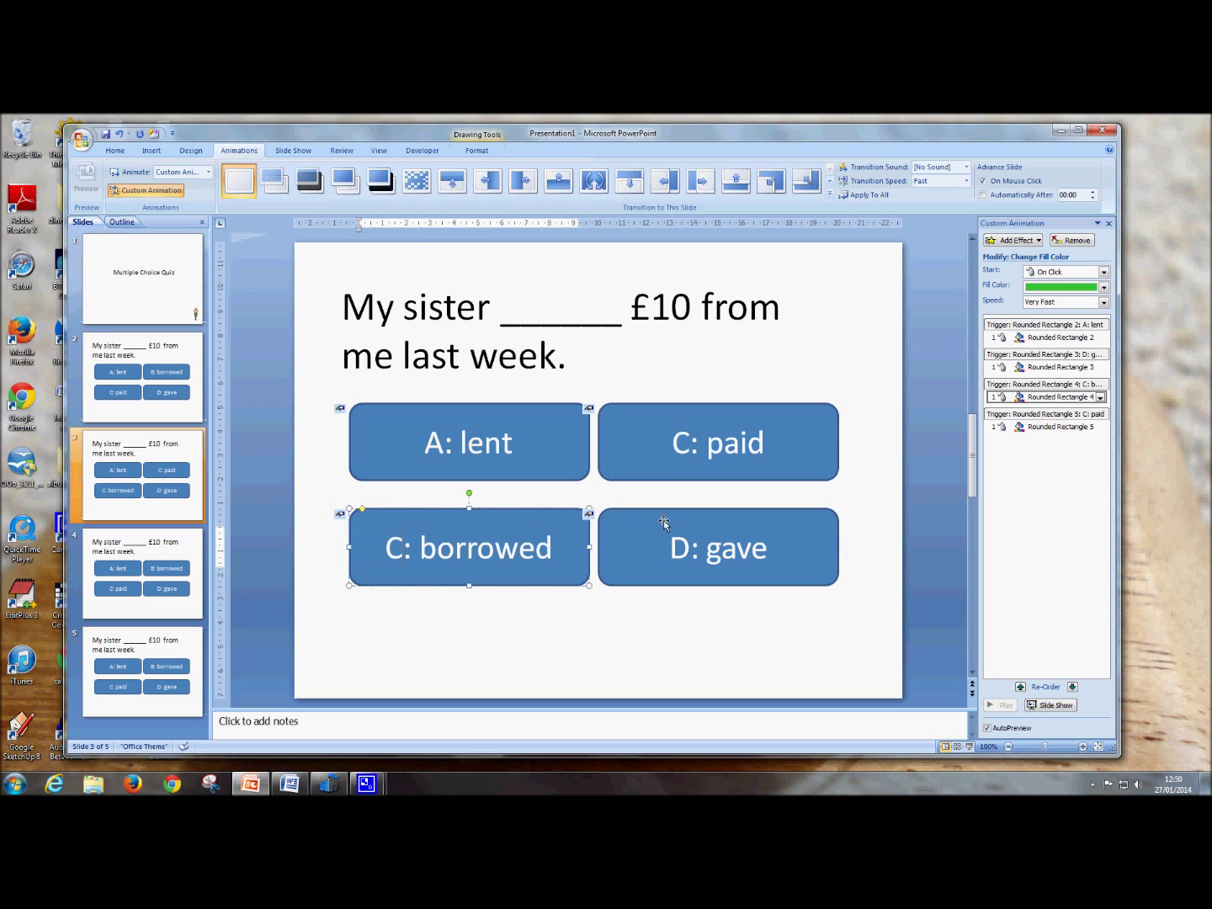
left_click(682, 444)
key("BackSpace")
type("B")
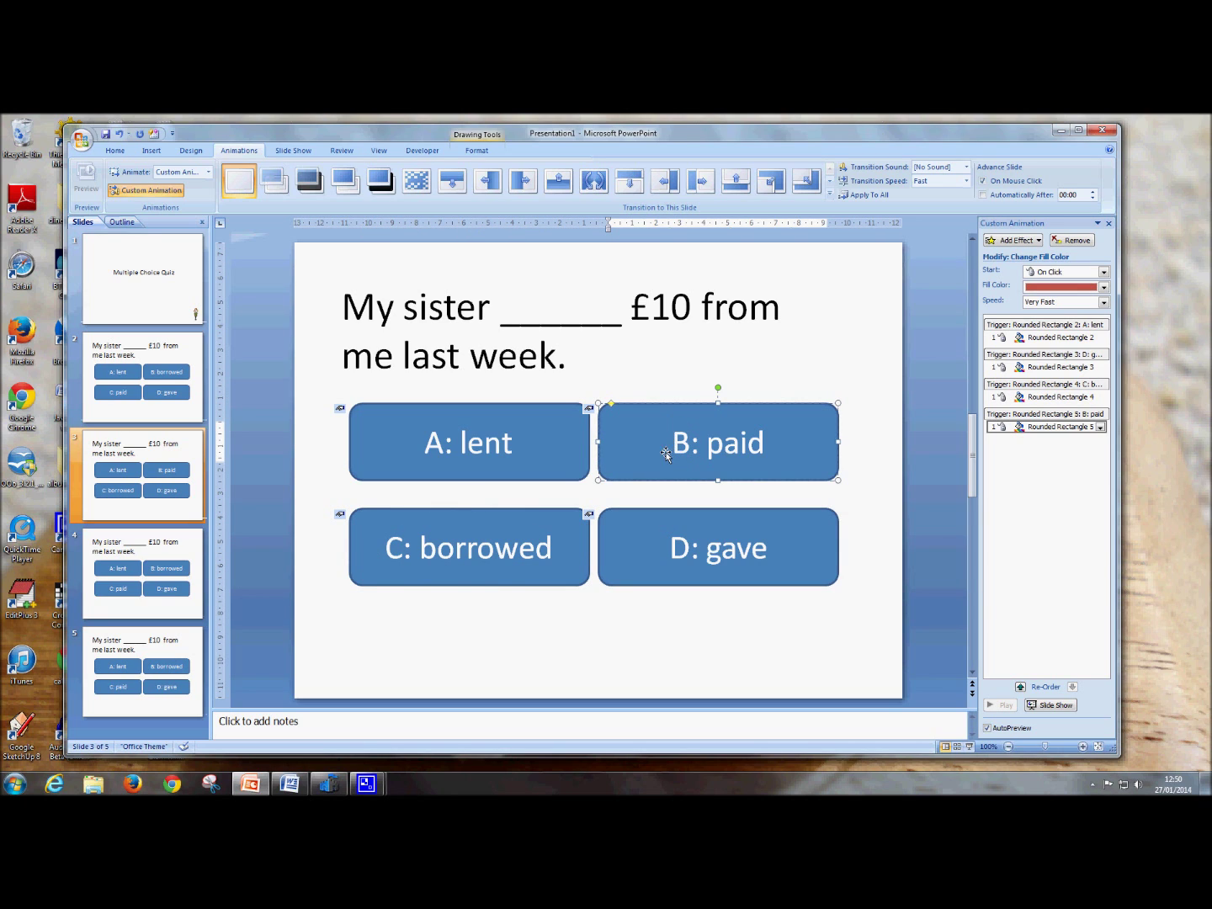